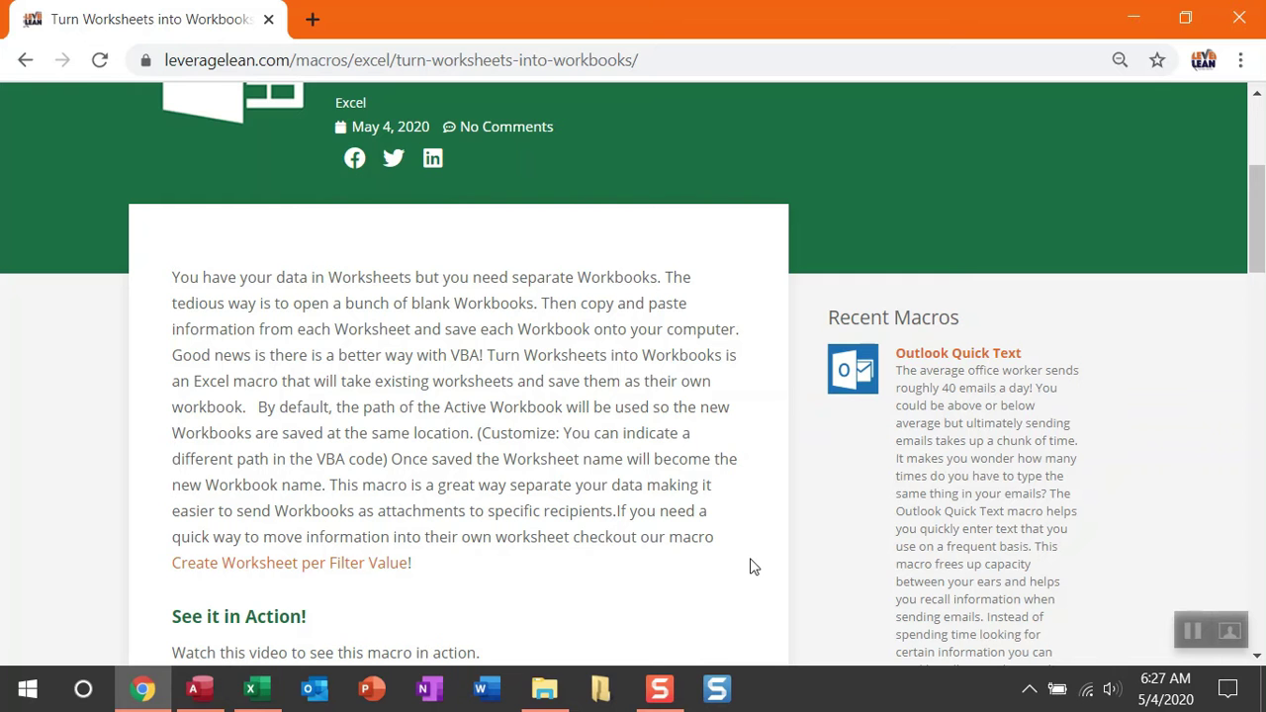
Review the Turn Worksheets into Workbooks macro page from its description through to the end of the code listing.
{"action": "scroll", "coordinate": [776, 560], "scroll_direction": "down", "scroll_amount": 4}
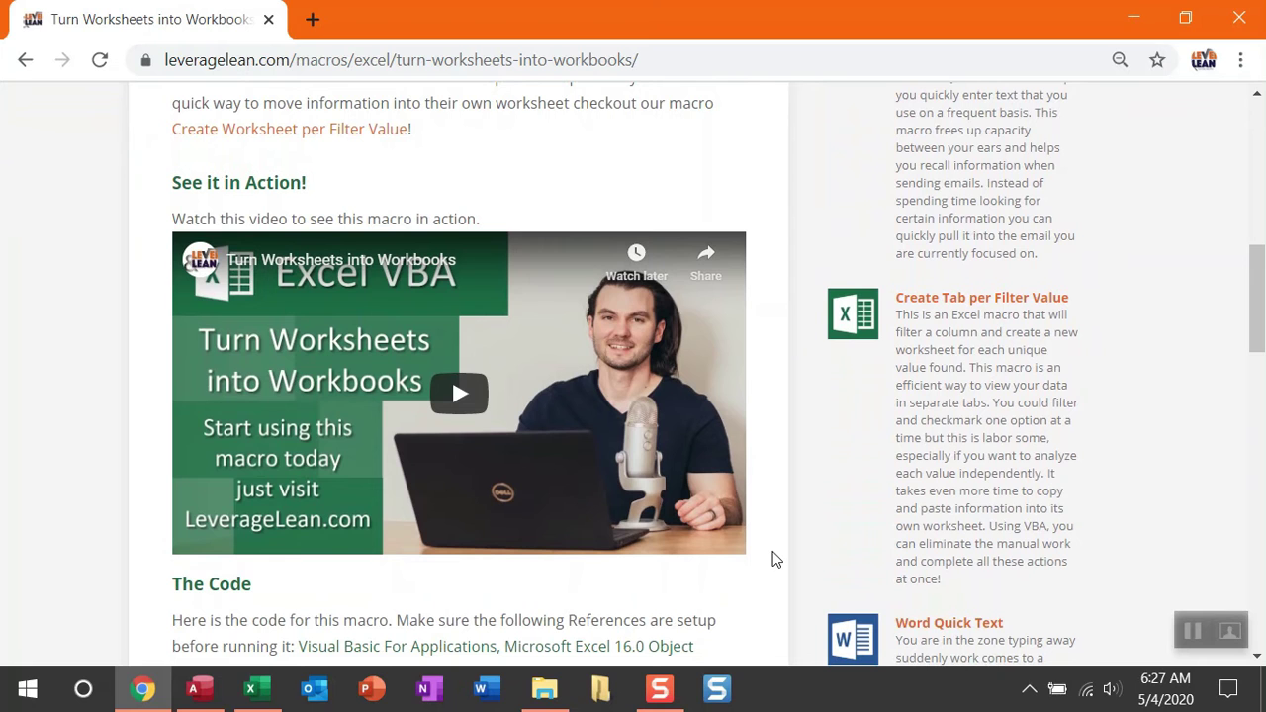
{"action": "scroll", "coordinate": [776, 560], "scroll_direction": "down", "scroll_amount": 4}
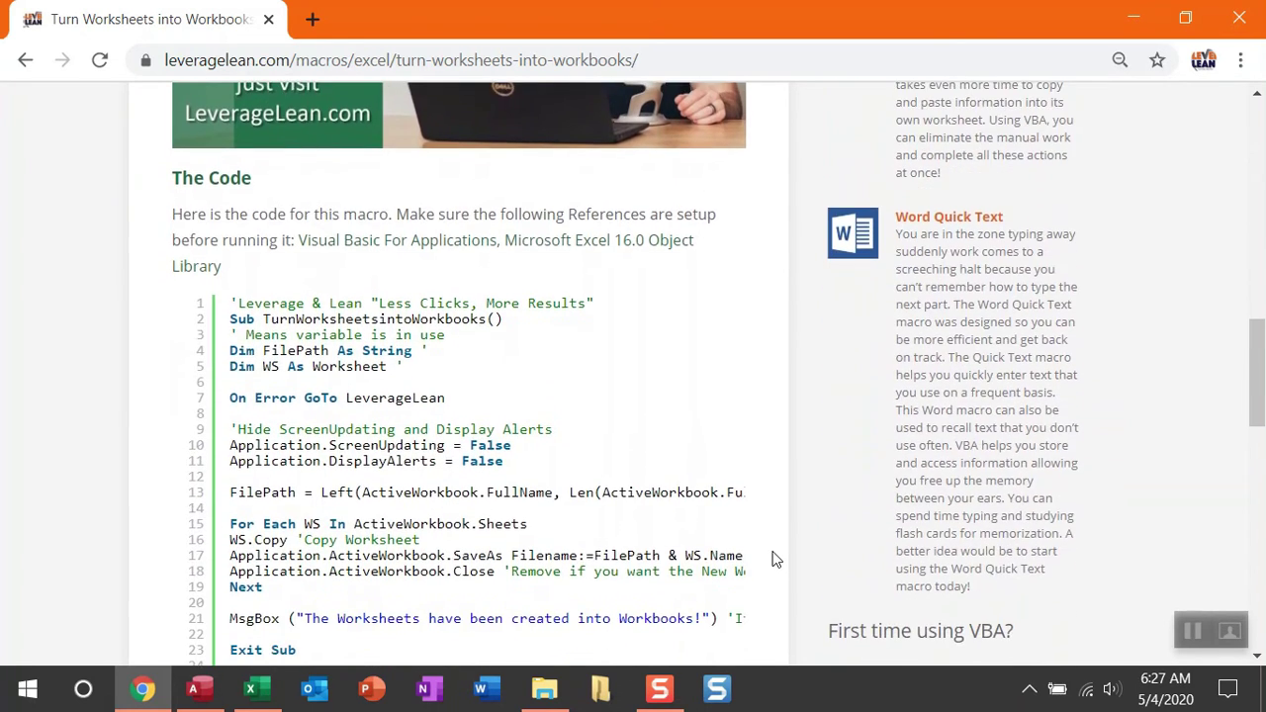
{"action": "scroll", "coordinate": [776, 560], "scroll_direction": "down", "scroll_amount": 1}
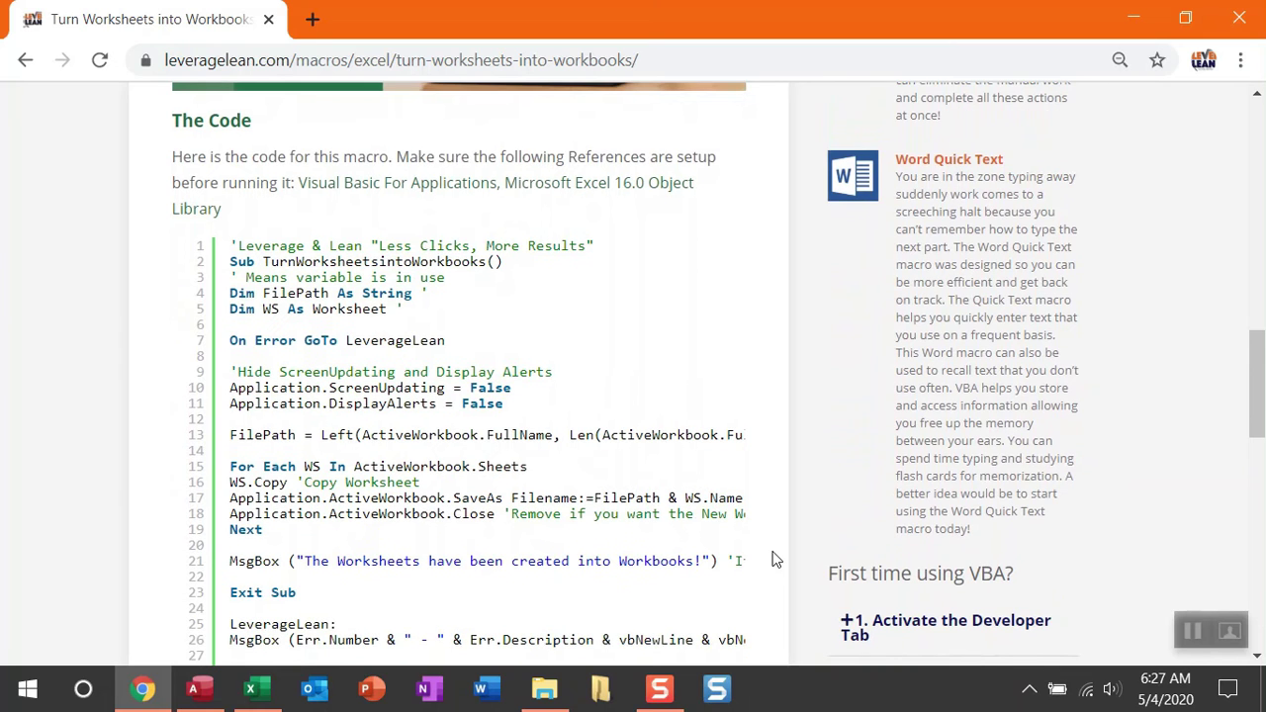
{"action": "scroll", "coordinate": [776, 559], "scroll_direction": "down", "scroll_amount": 1}
{"action": "scroll", "coordinate": [776, 560], "scroll_direction": "down", "scroll_amount": 1}
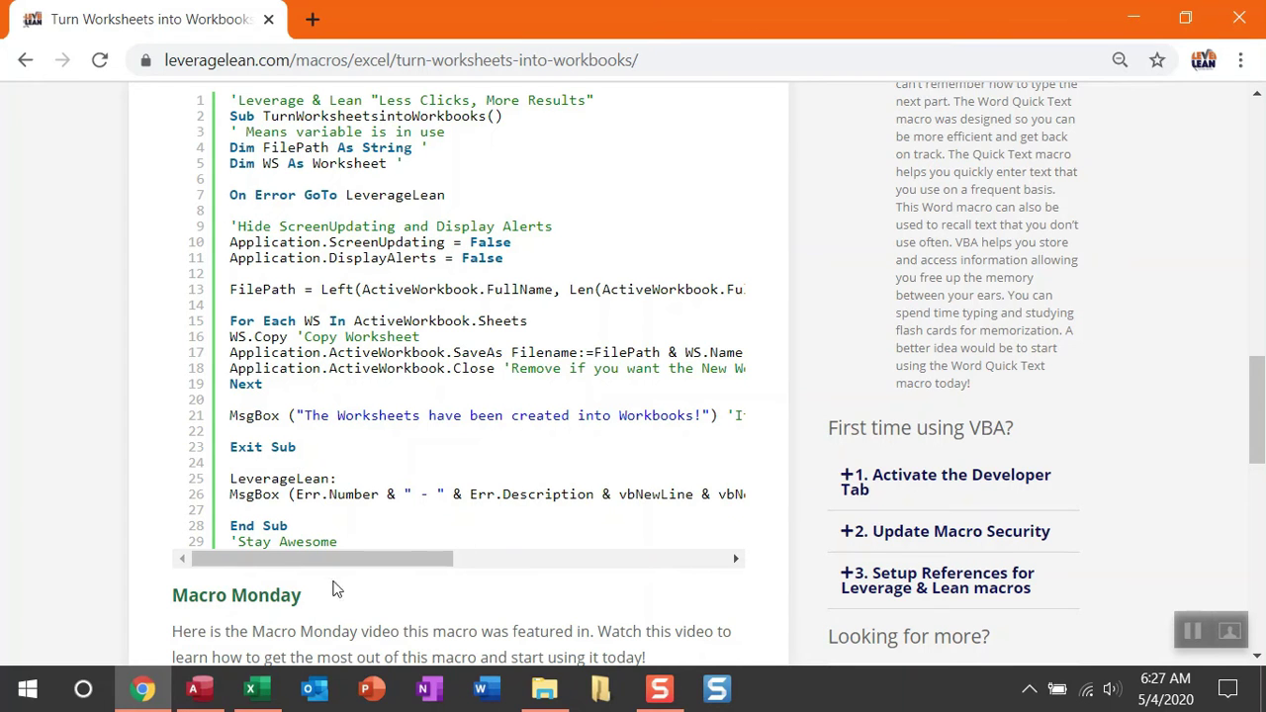
Switch to the Turn Worksheets into Workbooks.xlsm workbook in Excel and enable the Developer tab in the ribbon customization options.
{"action": "left_click", "coordinate": [255, 689]}
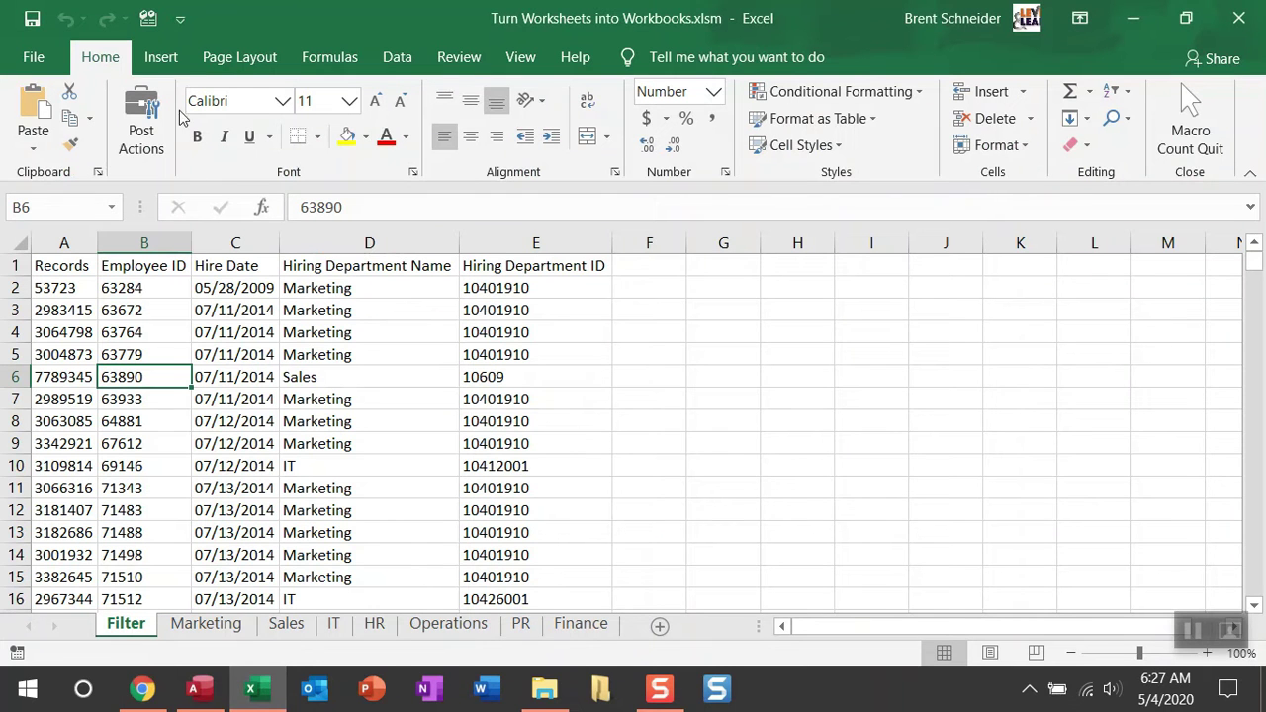
{"action": "left_click", "coordinate": [180, 19]}
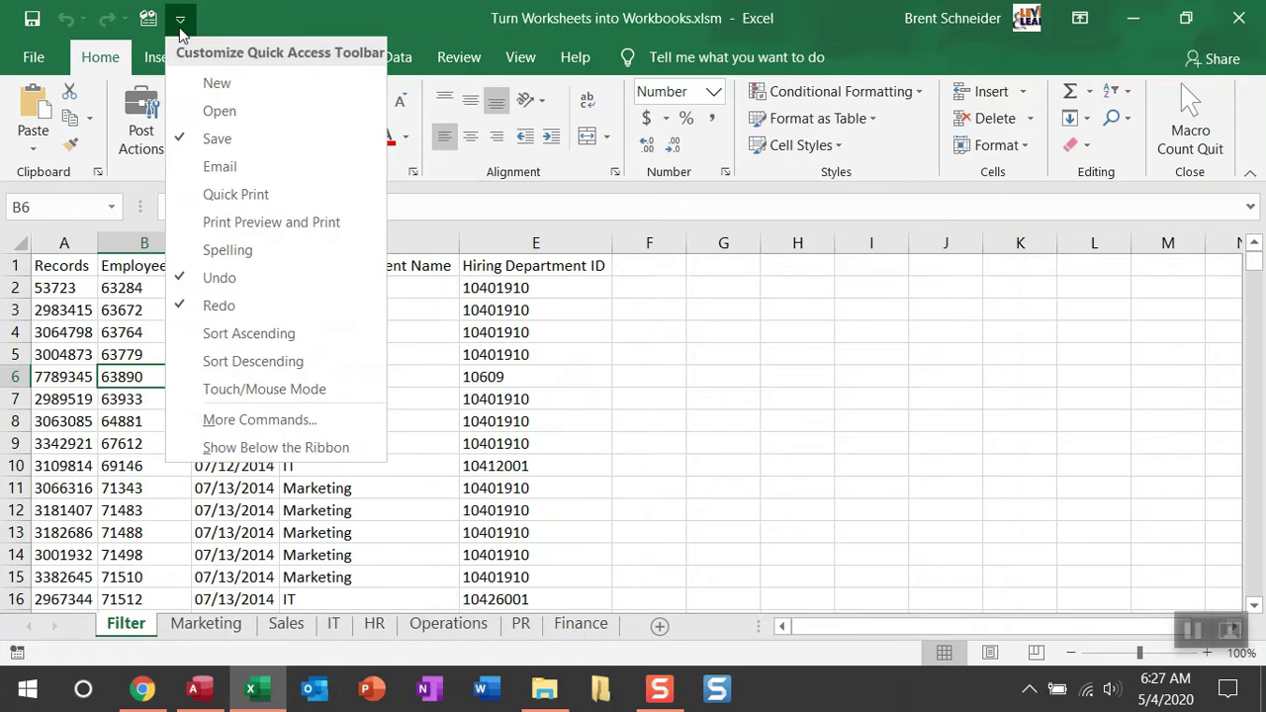
{"action": "left_click", "coordinate": [223, 421]}
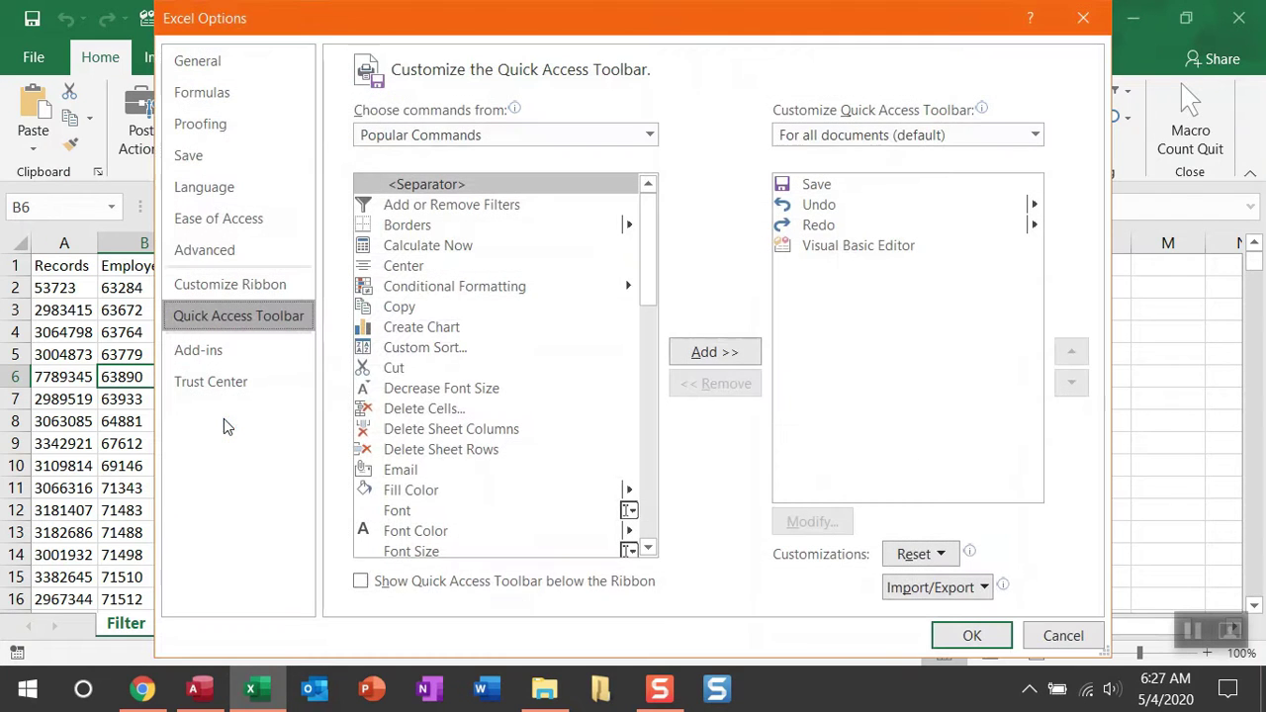
{"action": "left_click", "coordinate": [262, 285]}
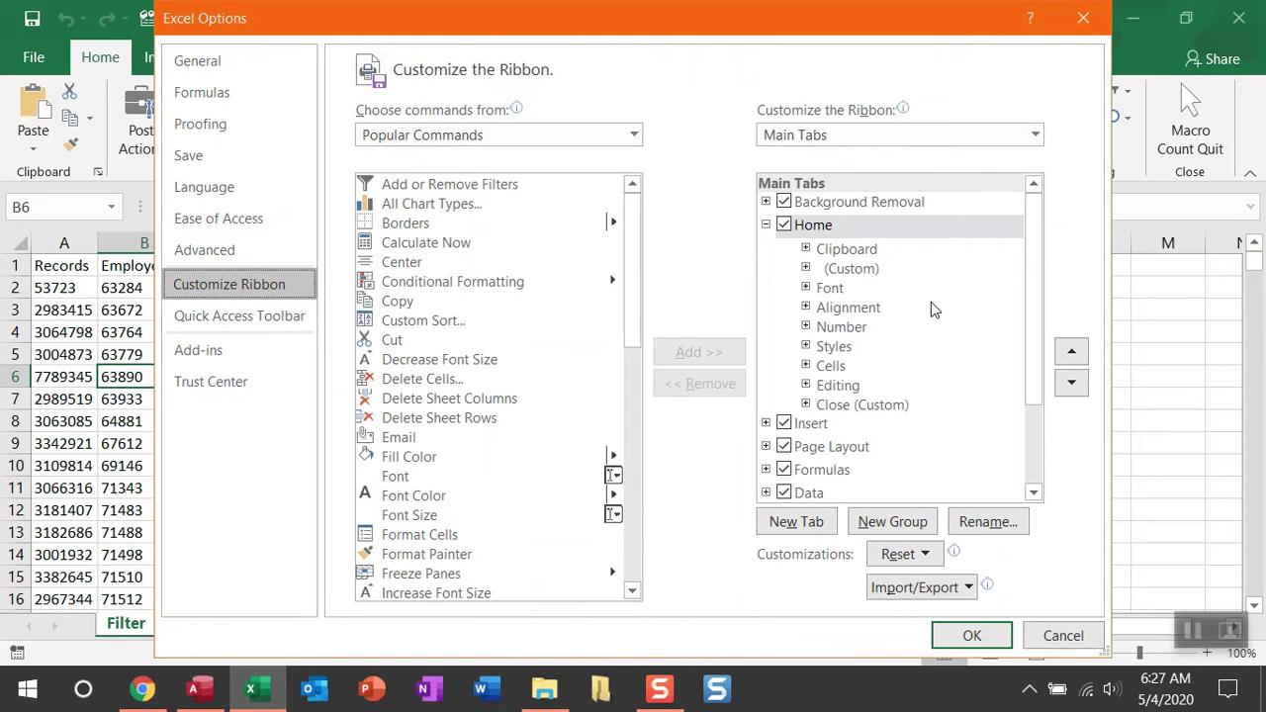
{"action": "scroll", "coordinate": [1036, 246], "scroll_direction": "down", "scroll_amount": 2}
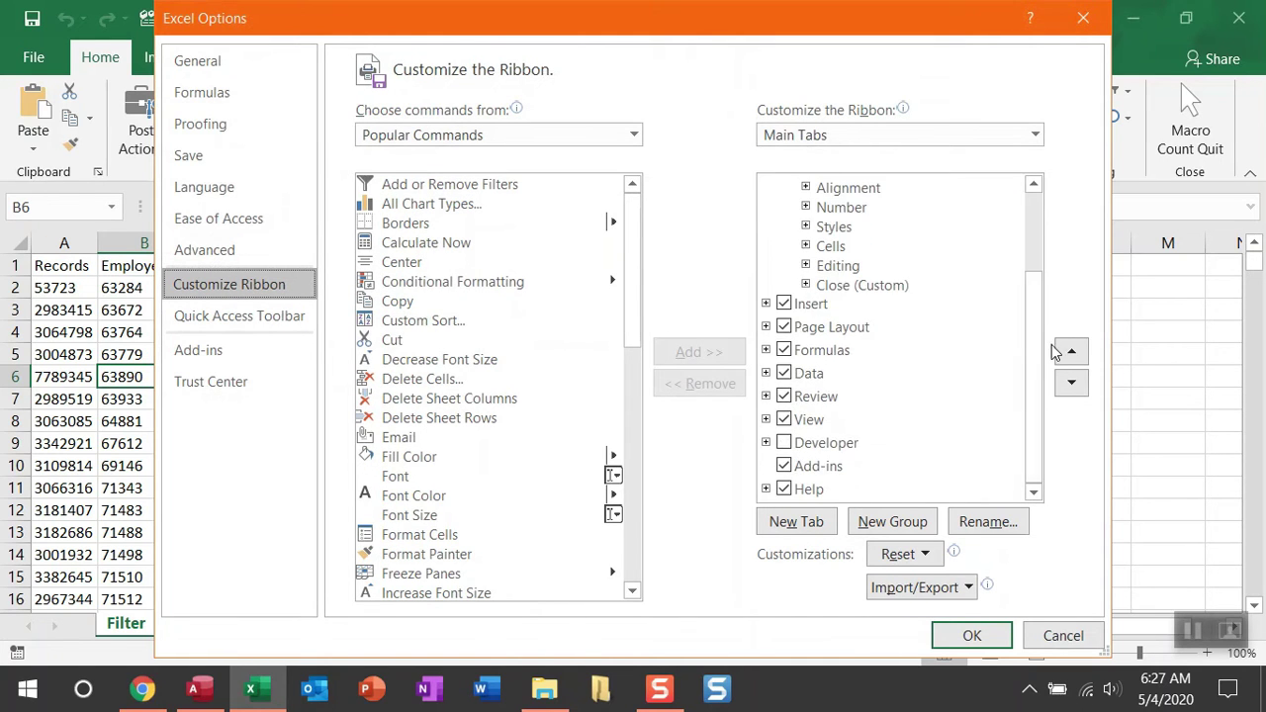
{"action": "left_click", "coordinate": [785, 444]}
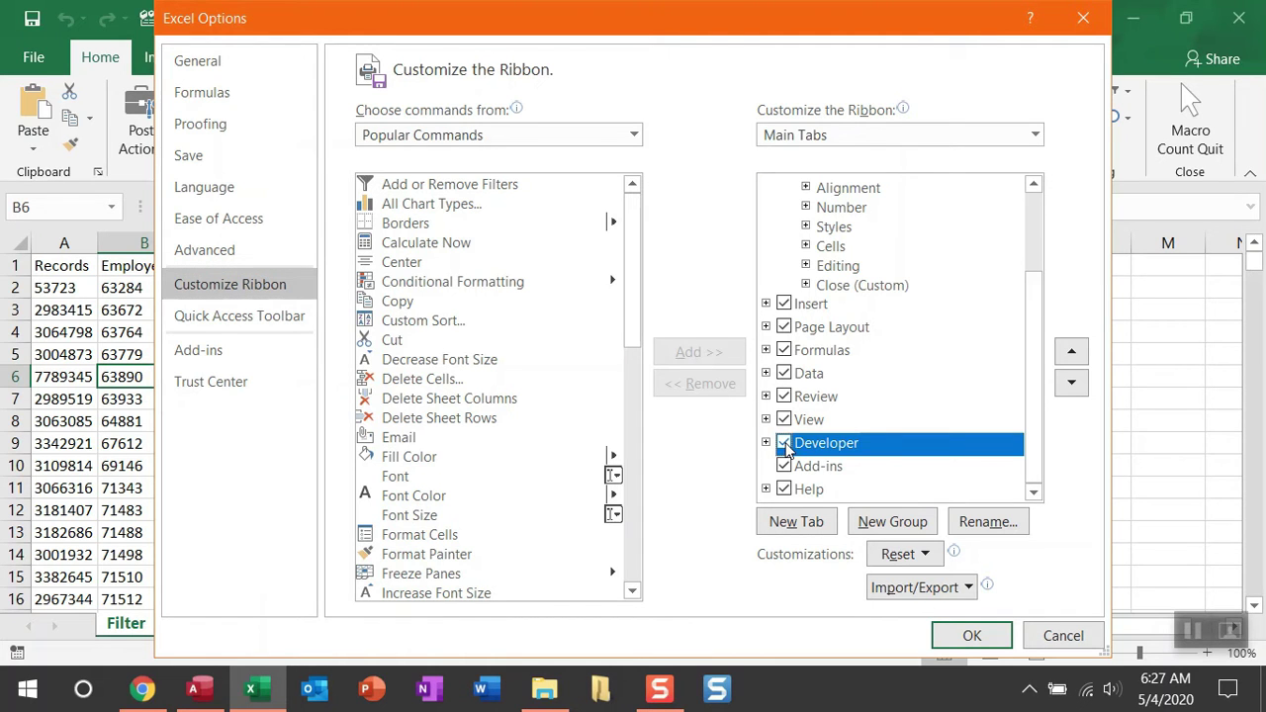
{"action": "left_click", "coordinate": [972, 636]}
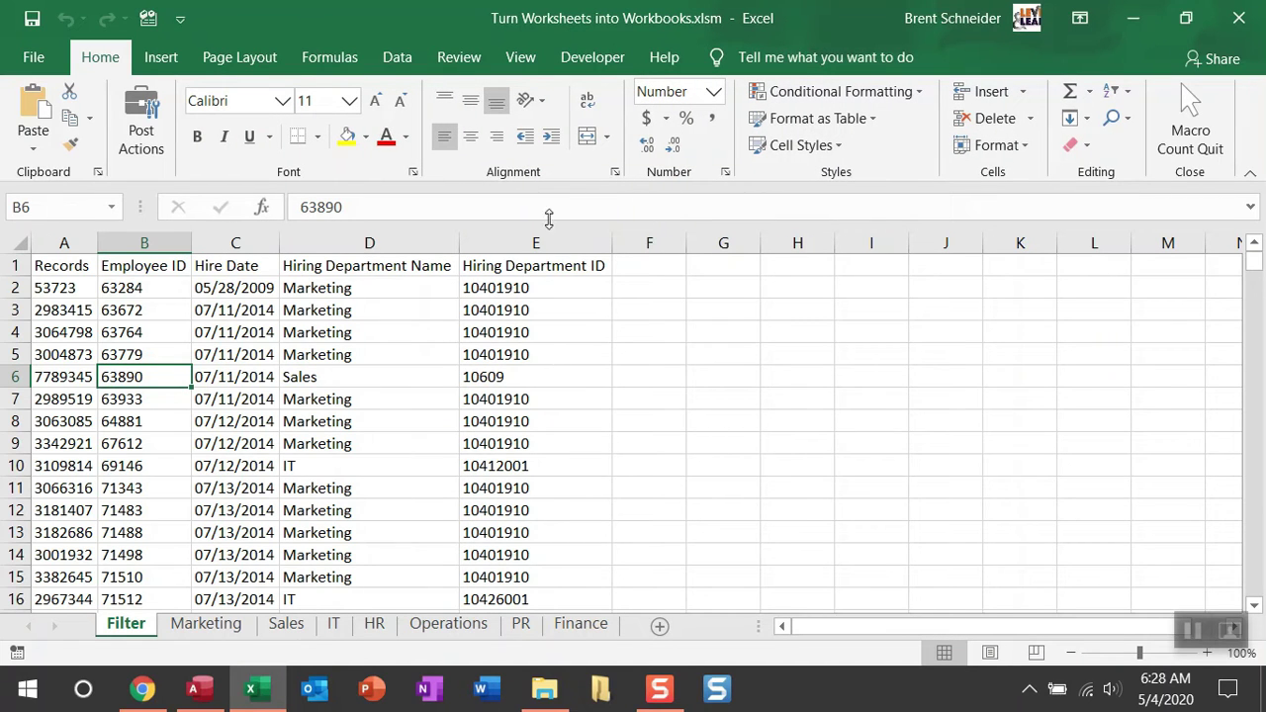
Set the workbook application's macro security to enable all macros.
{"action": "left_click", "coordinate": [591, 59]}
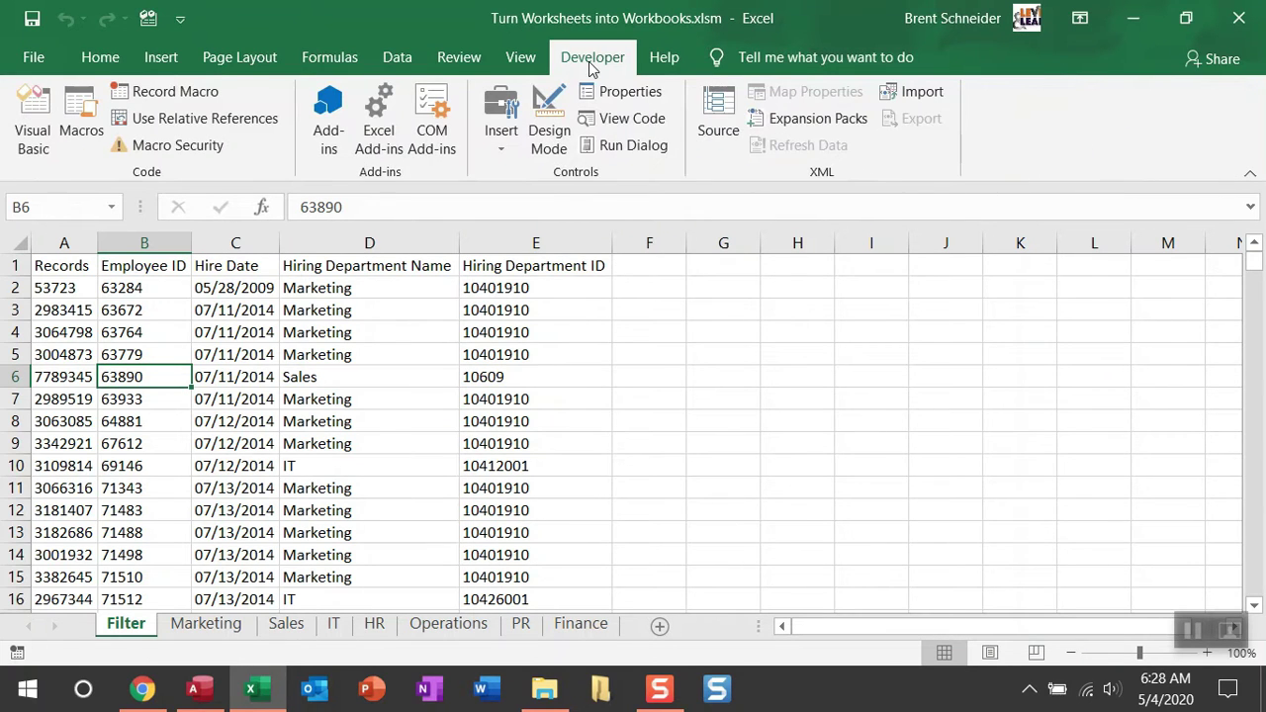
{"action": "left_click", "coordinate": [224, 150]}
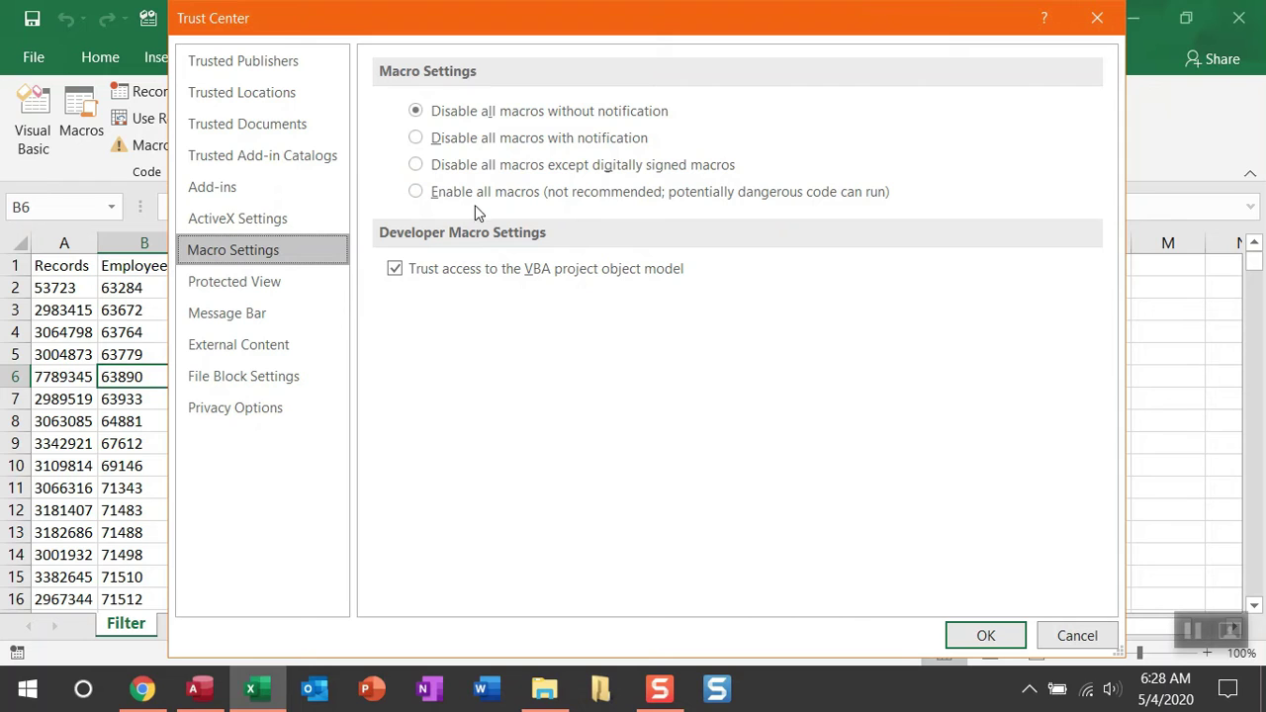
{"action": "left_click", "coordinate": [417, 196]}
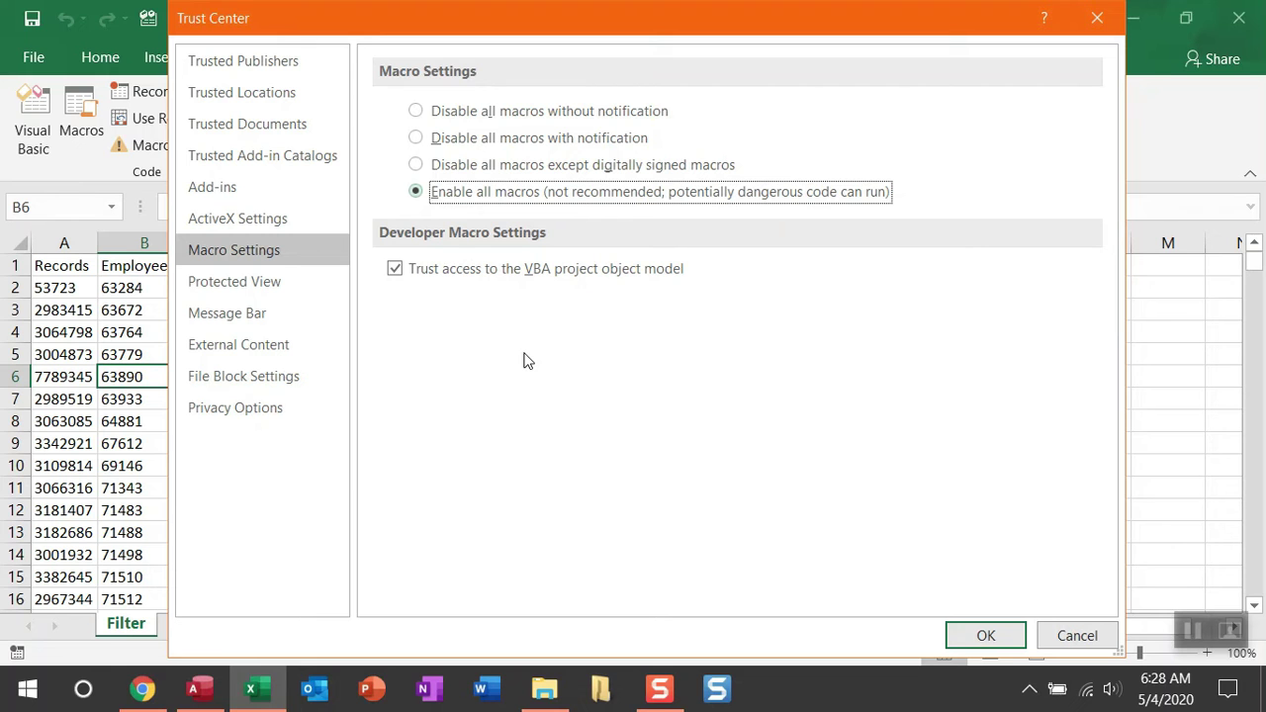
{"action": "left_click", "coordinate": [952, 635]}
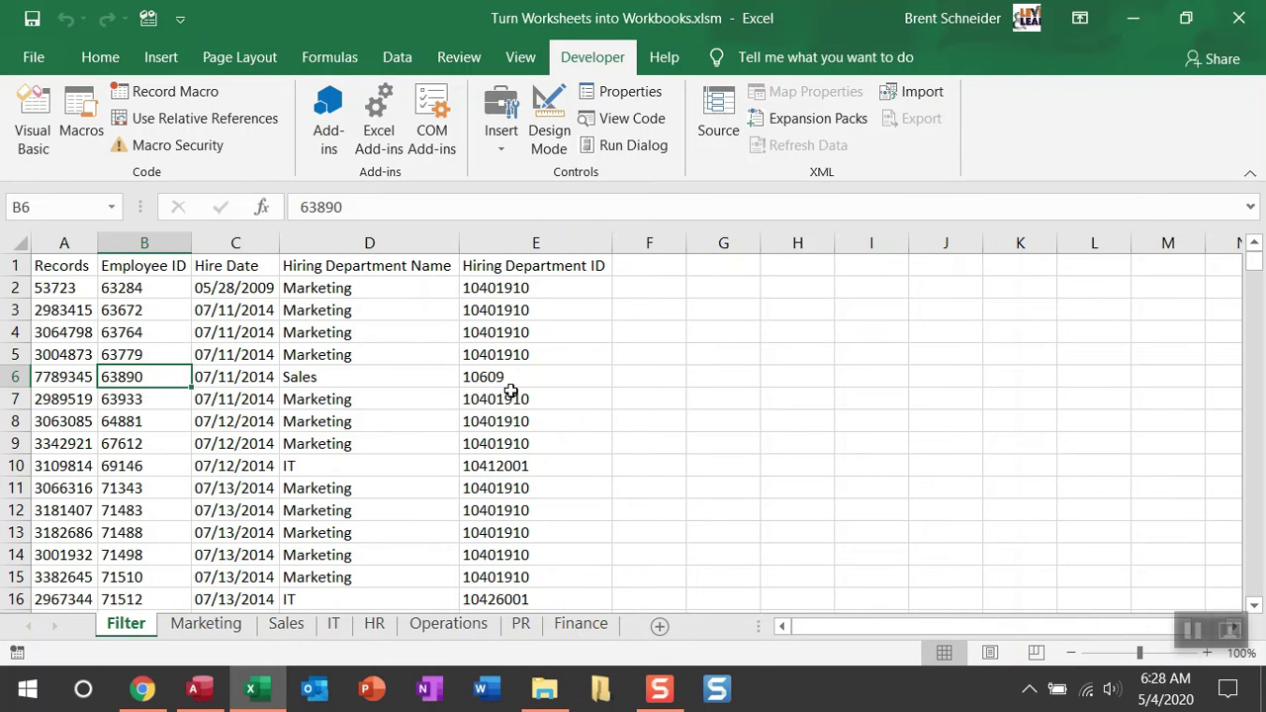
Open the Visual Basic editor and check the project references for Visual Basic For Applications and Microsoft Excel 16.0 Object Library.
{"action": "left_click", "coordinate": [32, 124]}
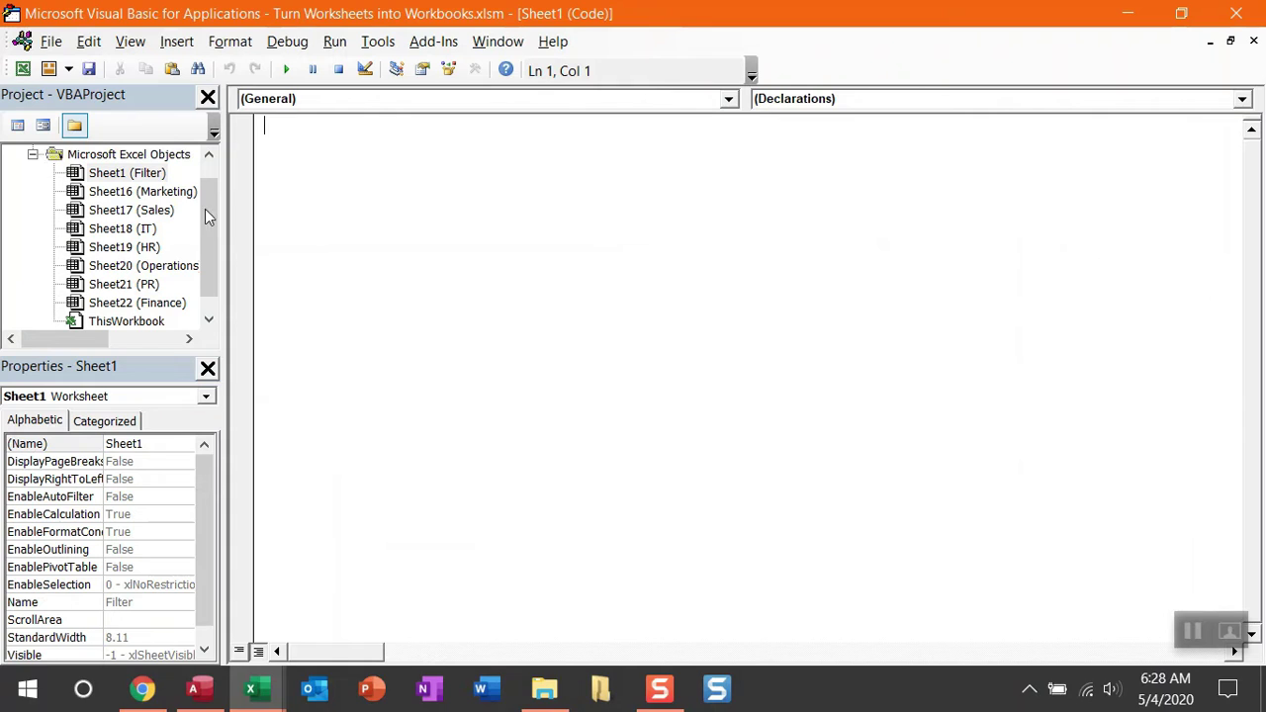
{"action": "left_click", "coordinate": [368, 43]}
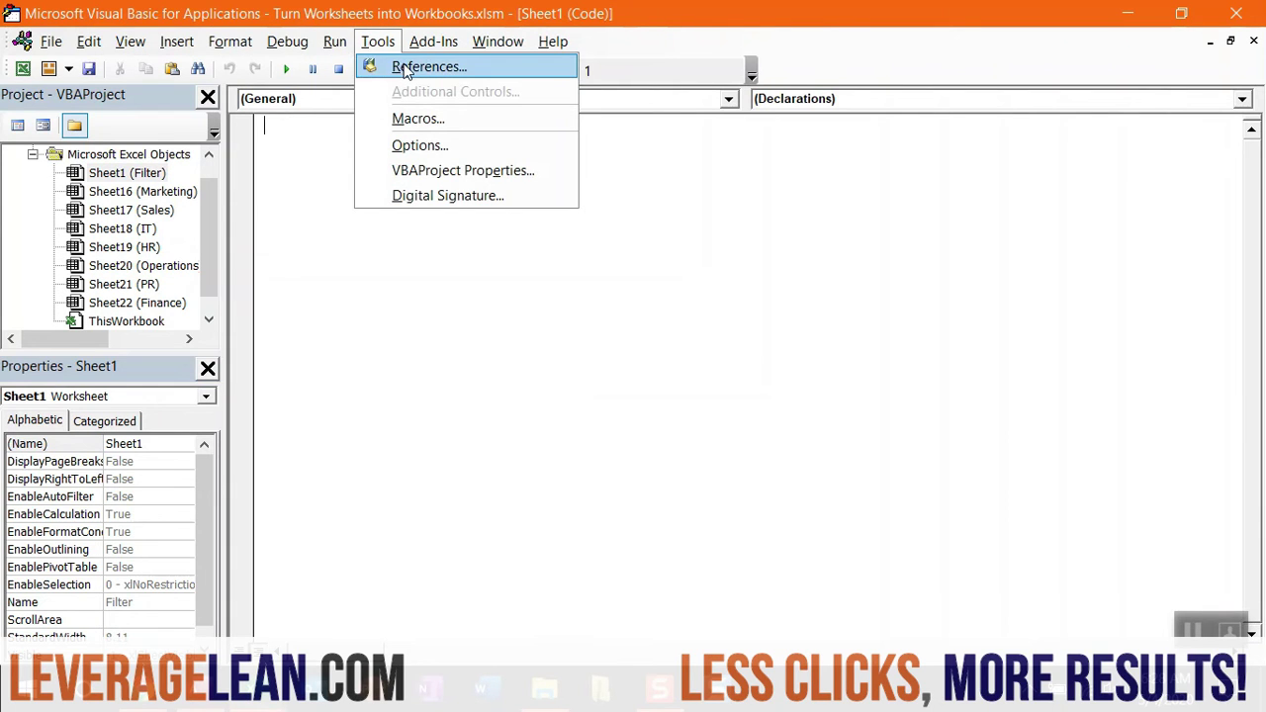
{"action": "left_click", "coordinate": [406, 67]}
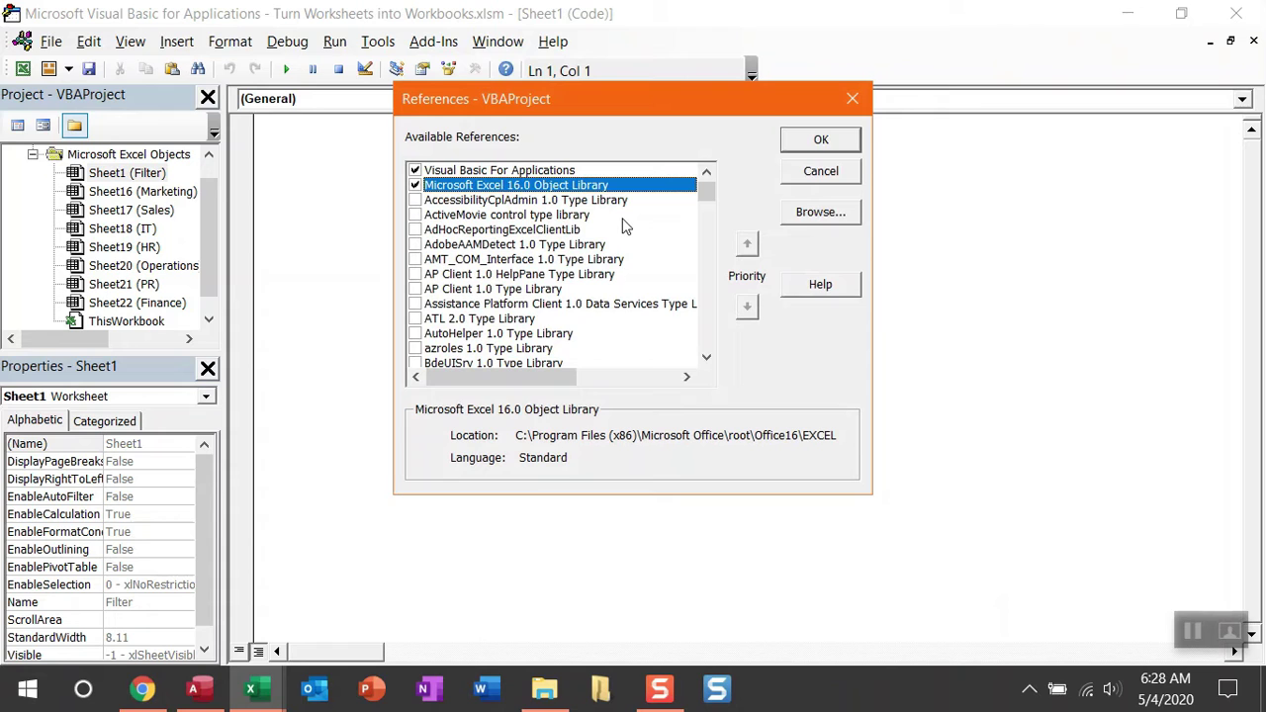
{"action": "left_click", "coordinate": [812, 145]}
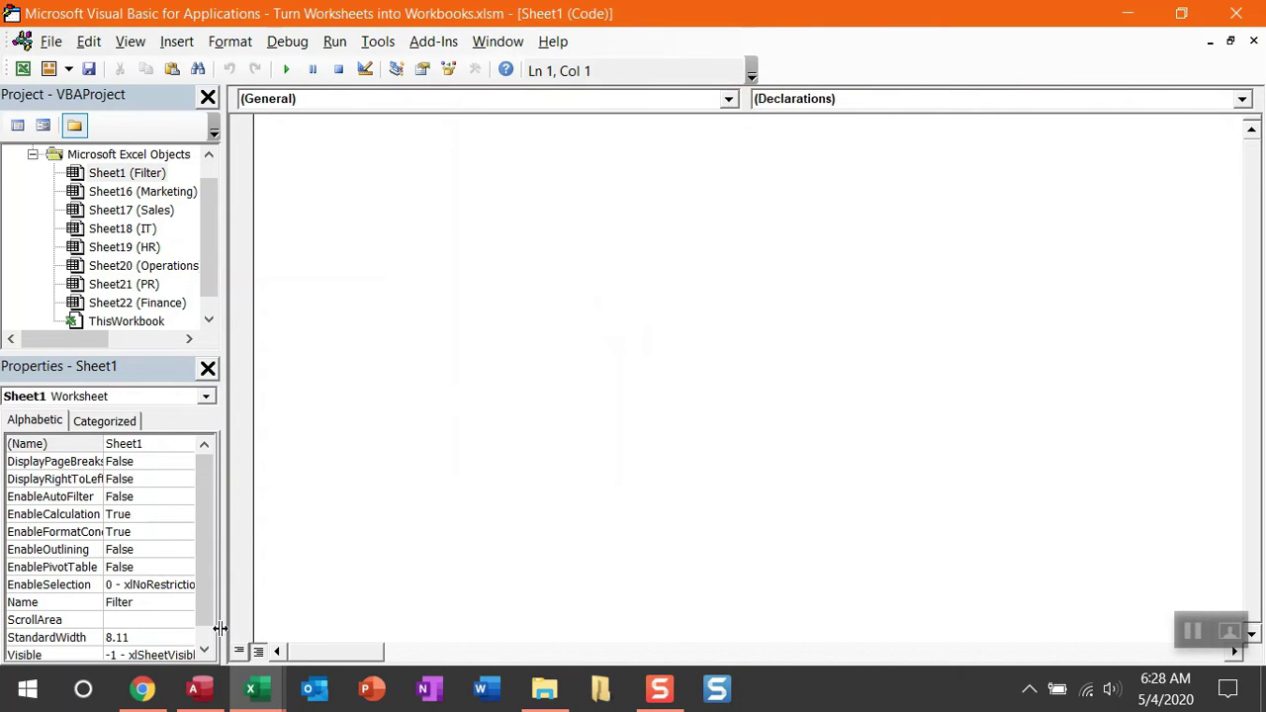
Copy the full TurnWorksheetsintoWorkbooks code from the web page in Chrome and paste it into a new module in the Visual Basic editor.
{"action": "left_click", "coordinate": [164, 694]}
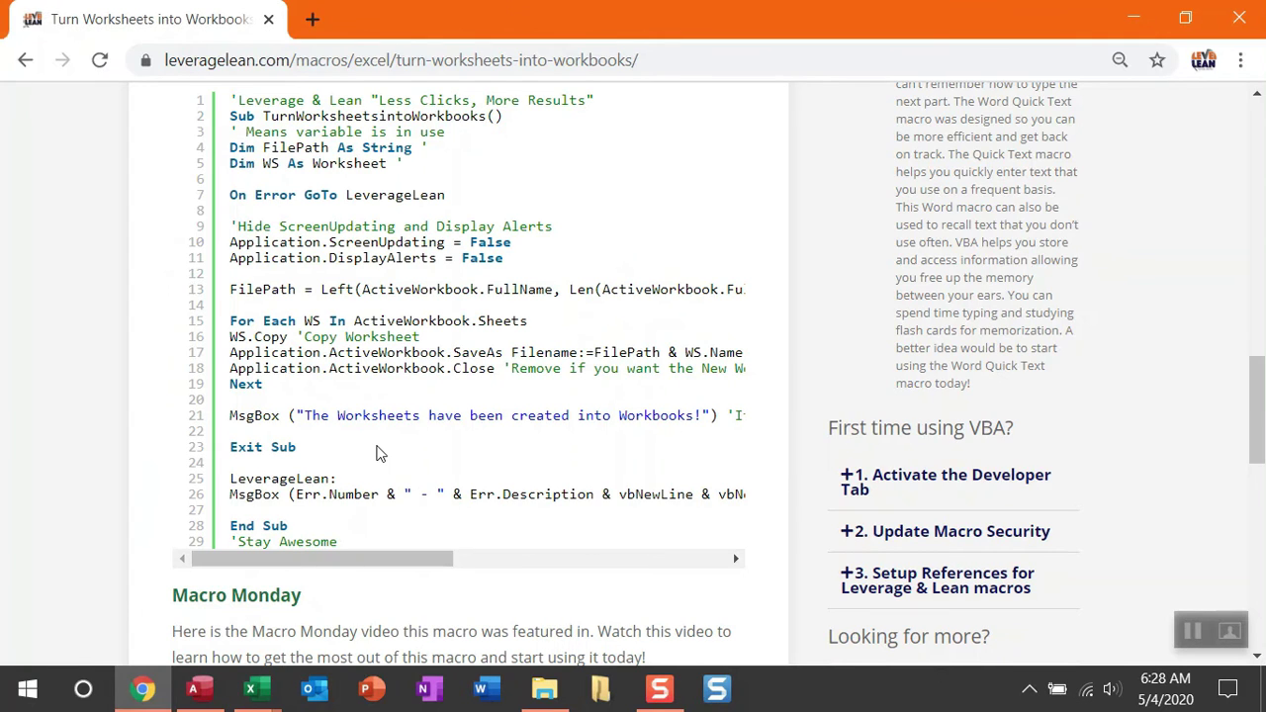
{"action": "double_click", "coordinate": [222, 110]}
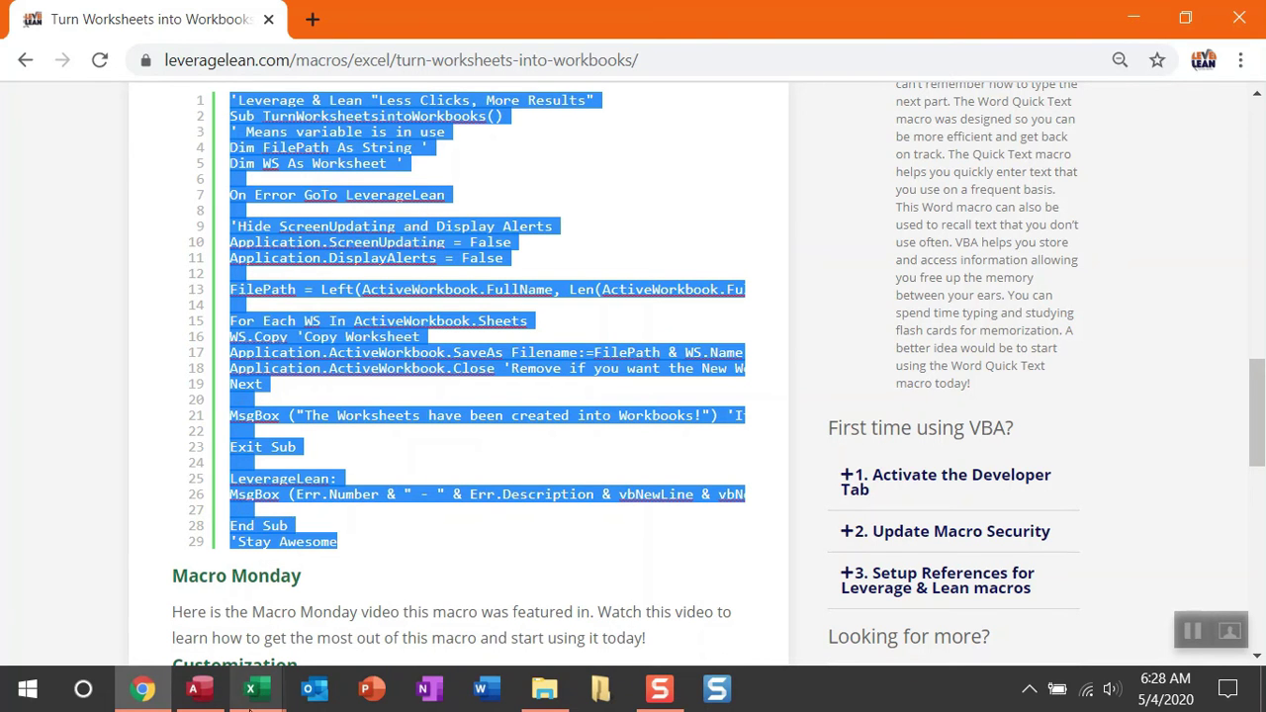
{"action": "mouse_move", "coordinate": [250, 707]}
{"action": "left_click", "coordinate": [353, 594]}
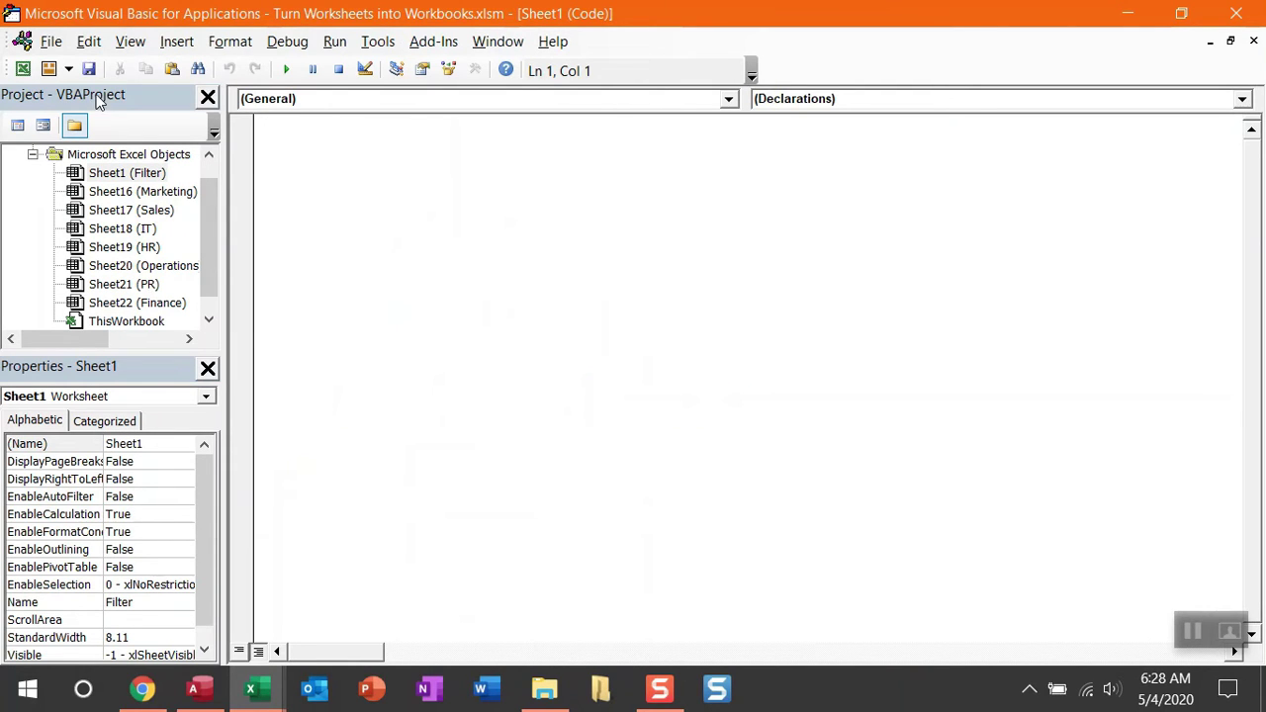
{"action": "left_click", "coordinate": [69, 69]}
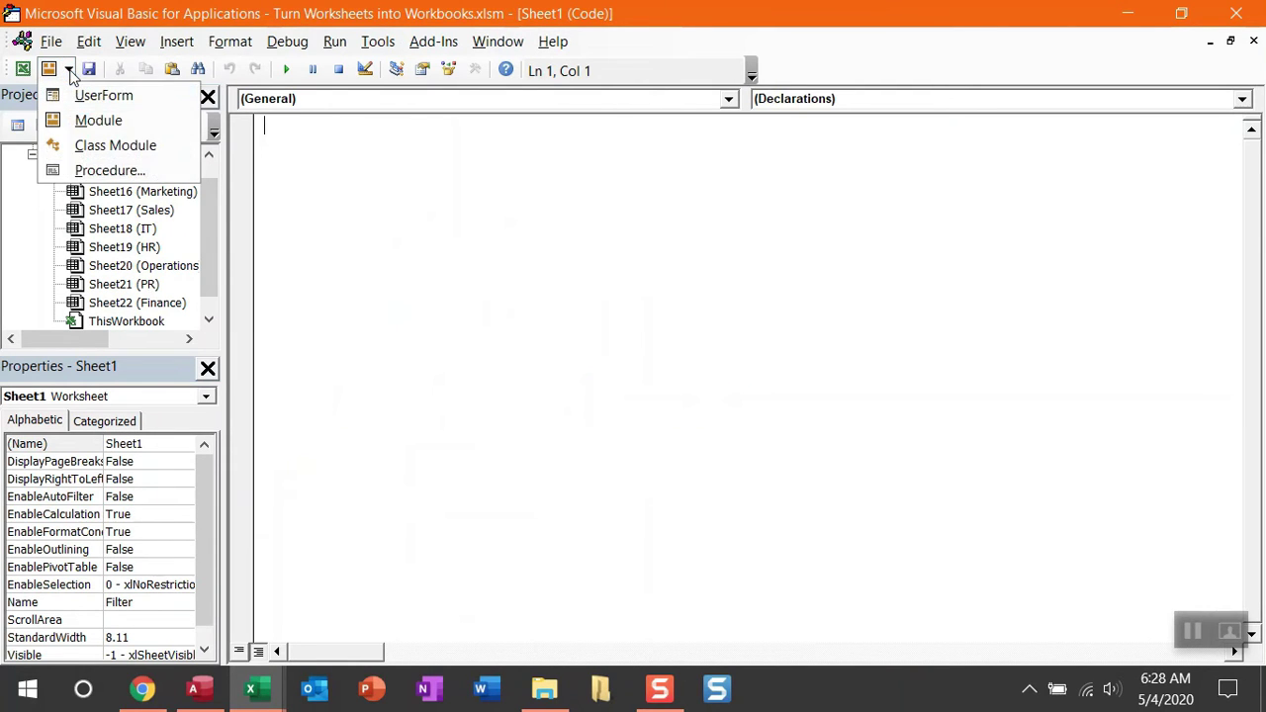
{"action": "left_click", "coordinate": [87, 119]}
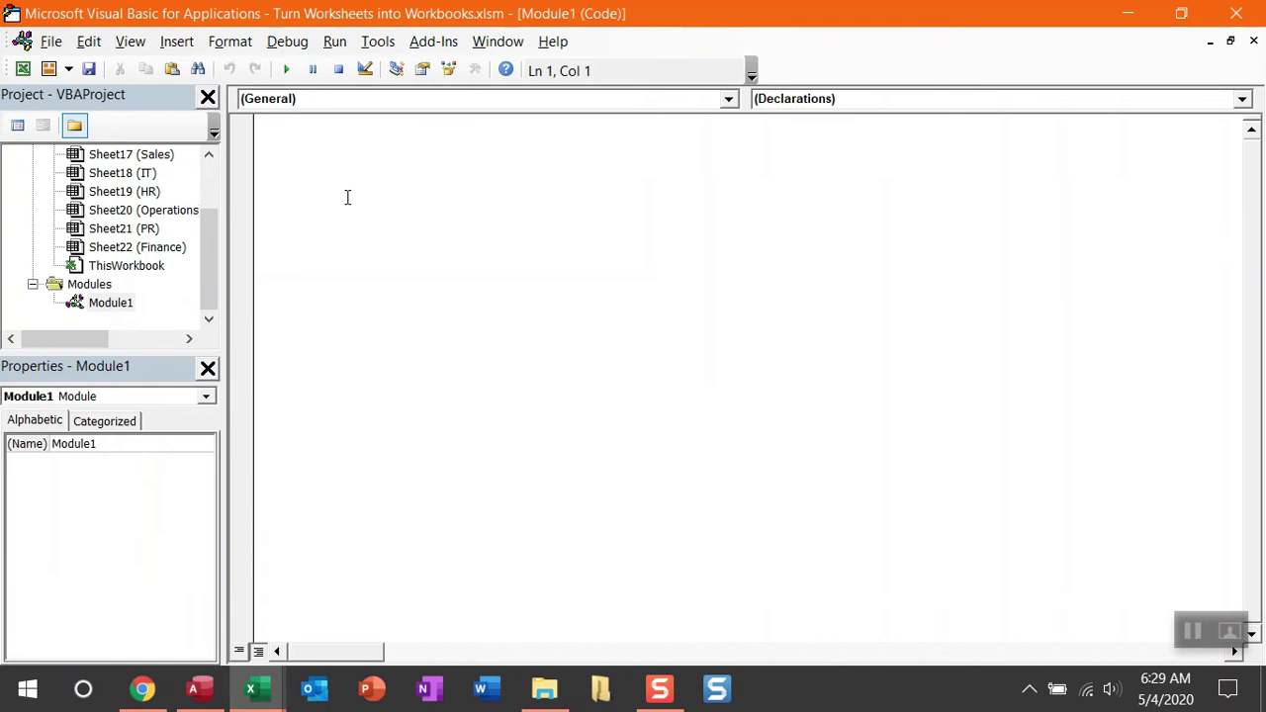
{"action": "key", "text": "ctrl+v"}
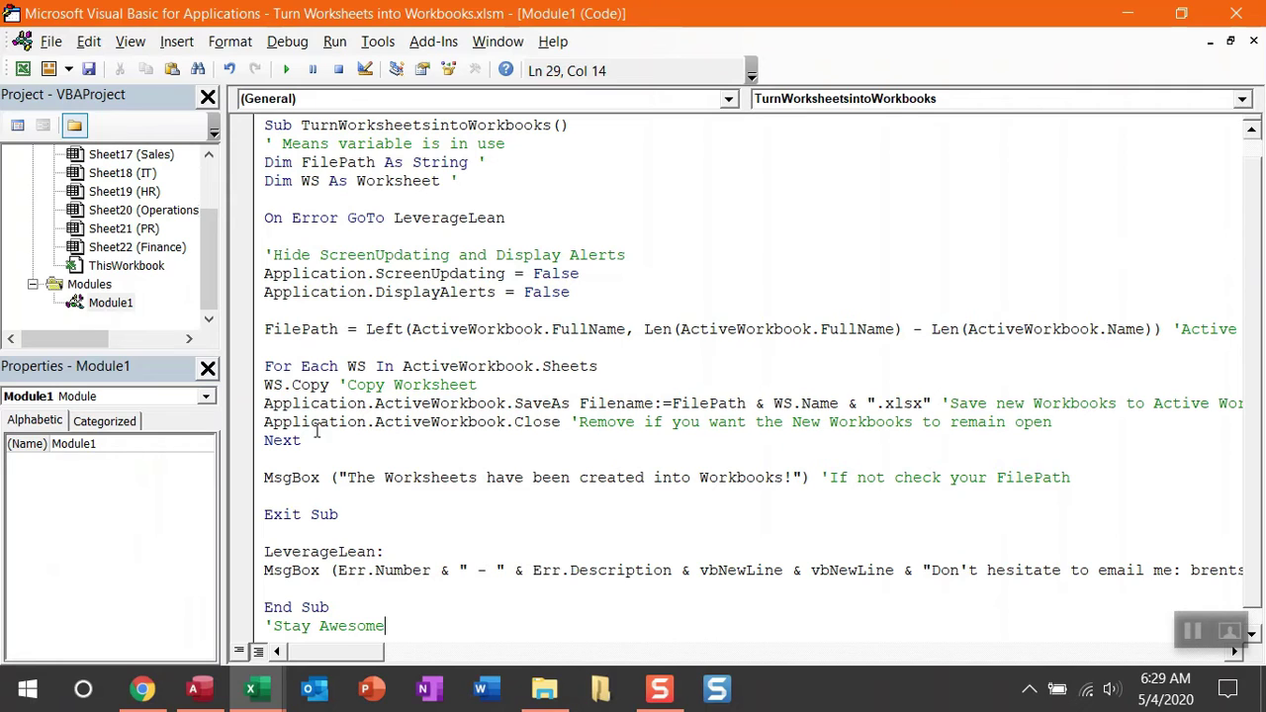
Arrange the Visual Basic editor and the Excel workbook side by side.
{"action": "left_click_drag", "start_coordinate": [674, 20], "coordinate": [1265, 158]}
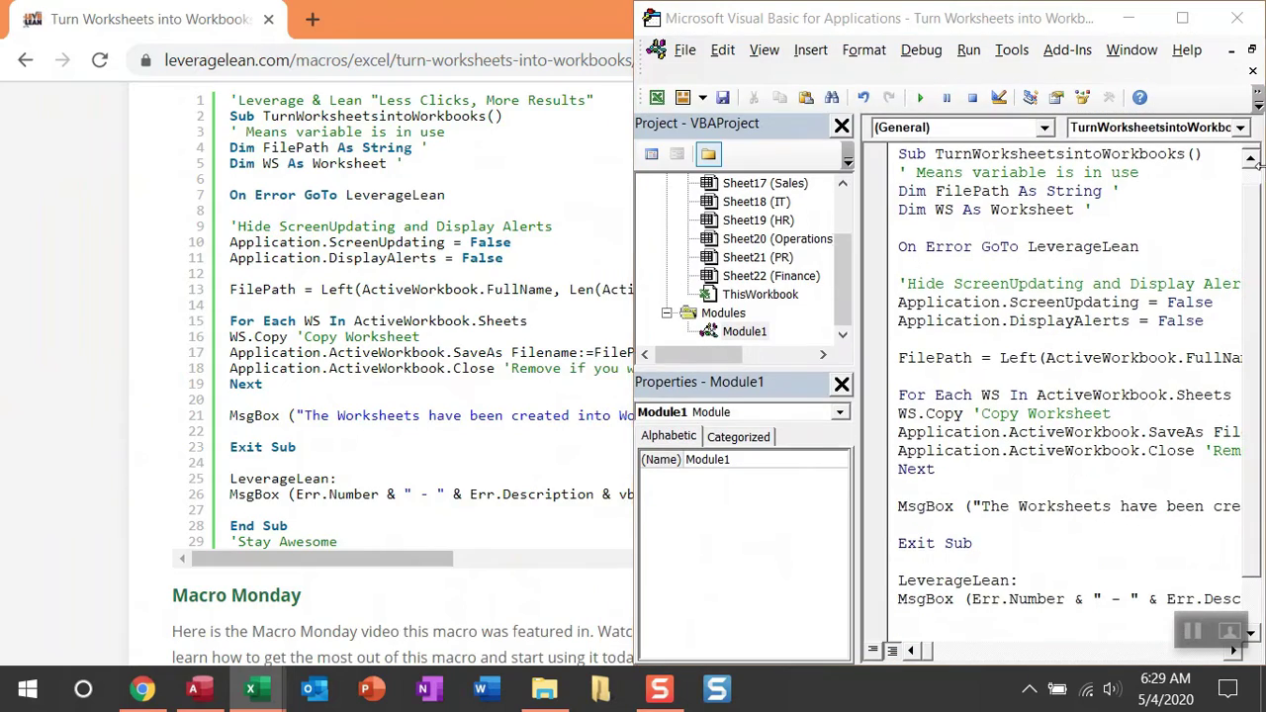
{"action": "left_click", "coordinate": [525, 261]}
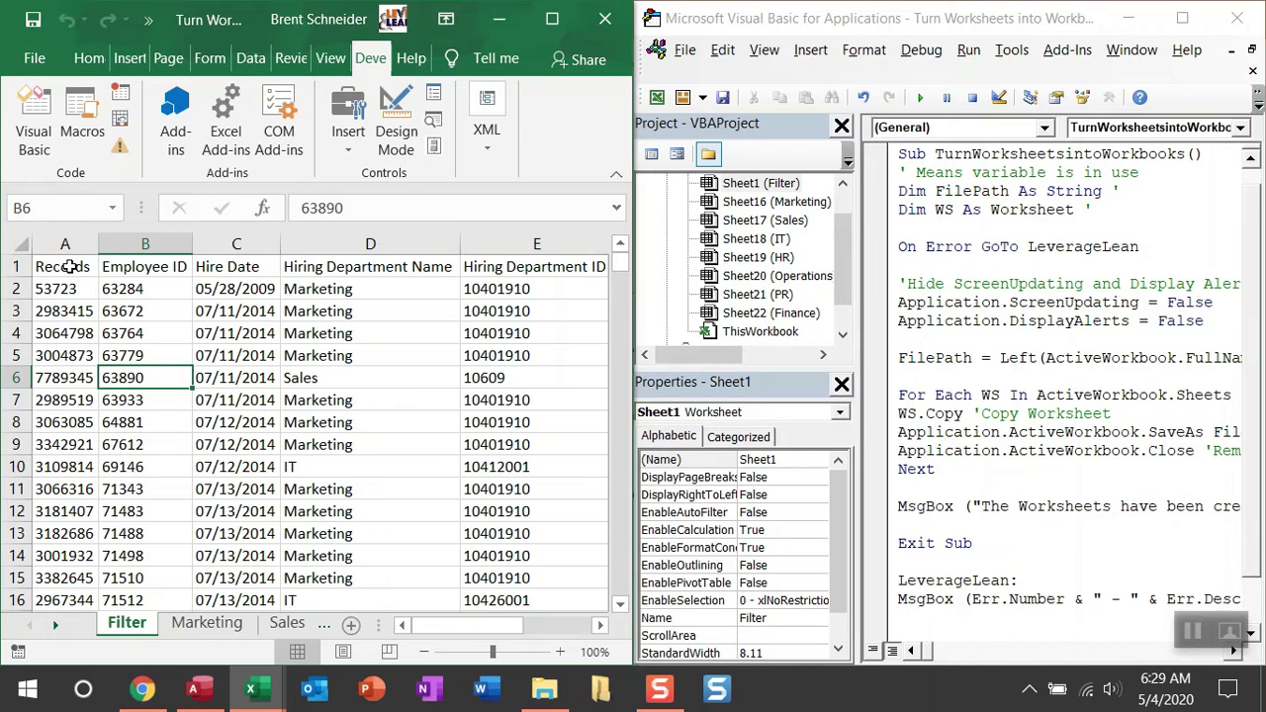
Step through the TurnWorksheetsintoWorkbooks macro line by line until the Filter worksheet is copied and the SaveAs line is reached.
{"action": "left_click", "coordinate": [964, 154]}
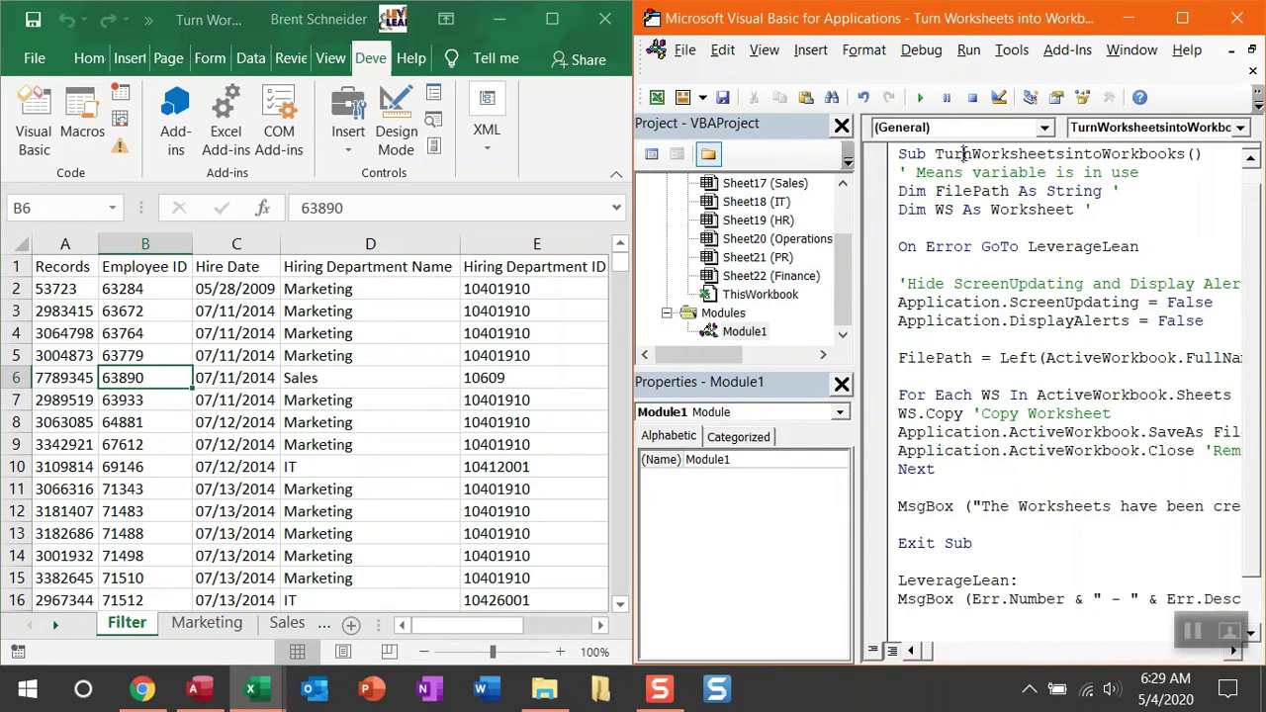
{"action": "key", "text": "F8"}
{"action": "key", "text": "F8"}
{"action": "key", "text": "F8"}
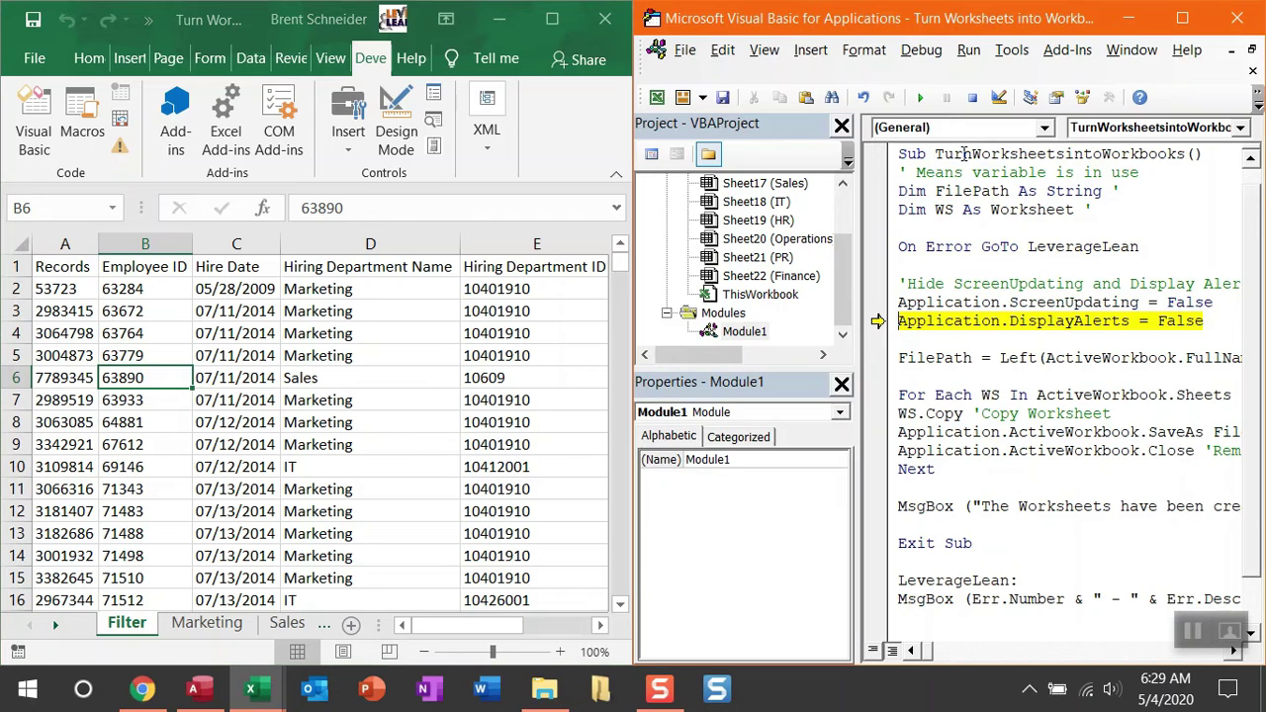
{"action": "key", "text": "F8"}
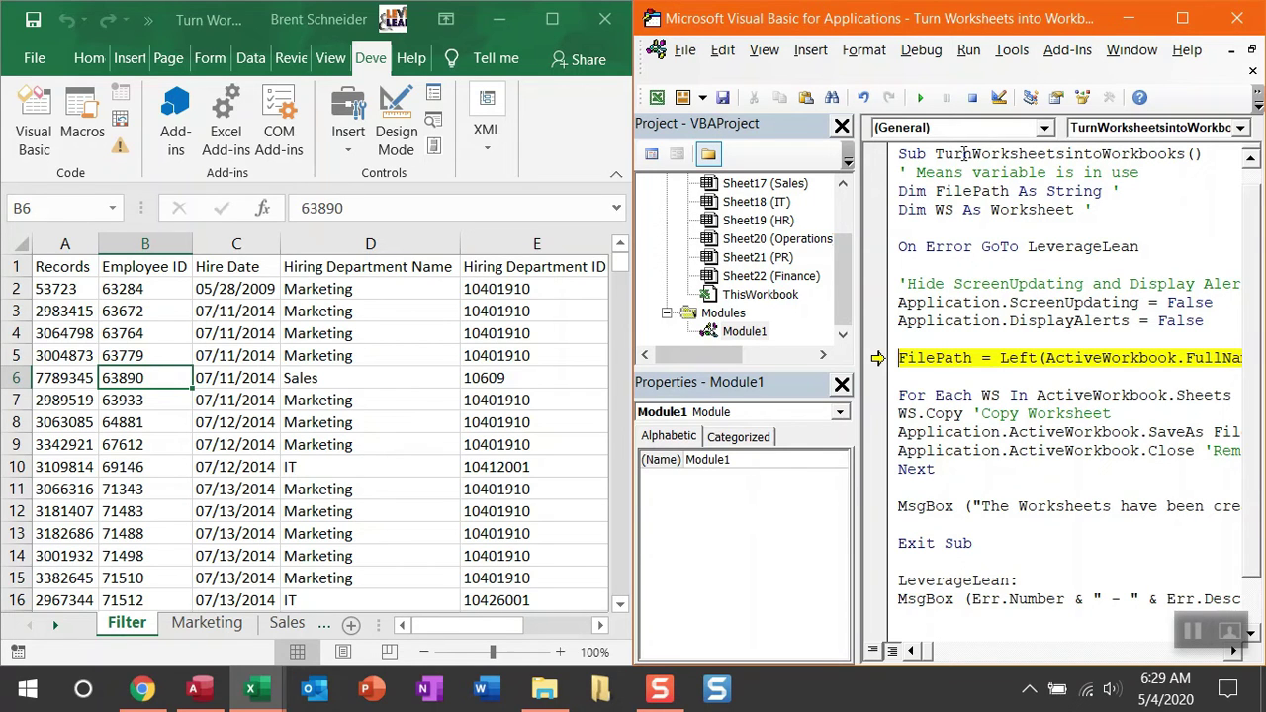
{"action": "key", "text": "F8"}
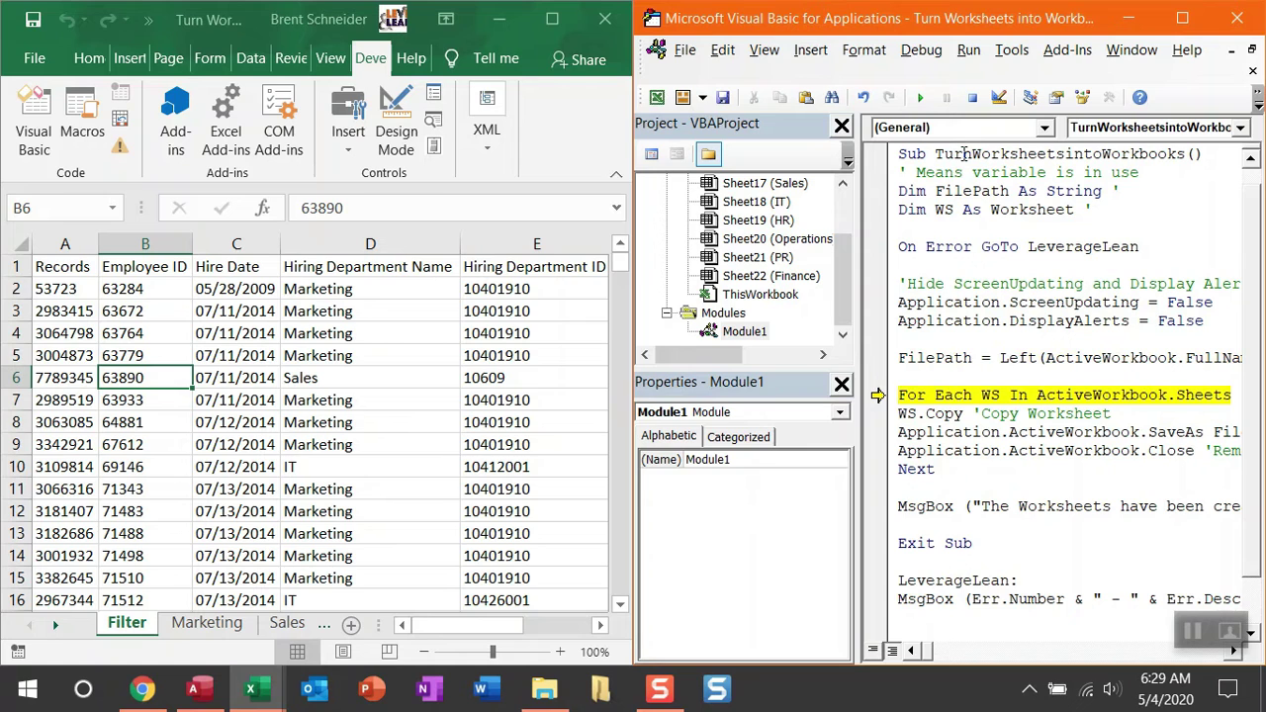
{"action": "key", "text": "F8"}
{"action": "key", "text": "F8"}
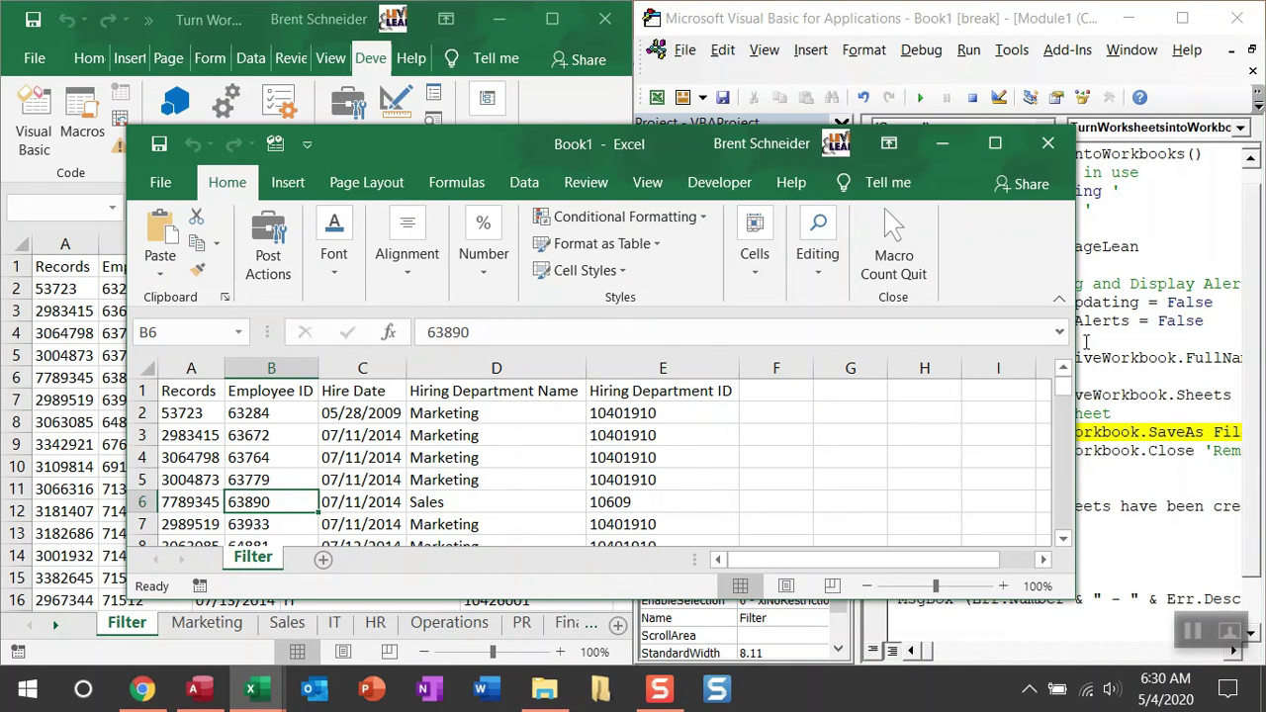
Continue stepping through the macro to save and close the Filter copy, advancing the loop to the next worksheet's WS.Copy line.
{"action": "left_click", "coordinate": [1112, 432]}
{"action": "key", "text": "F5"}
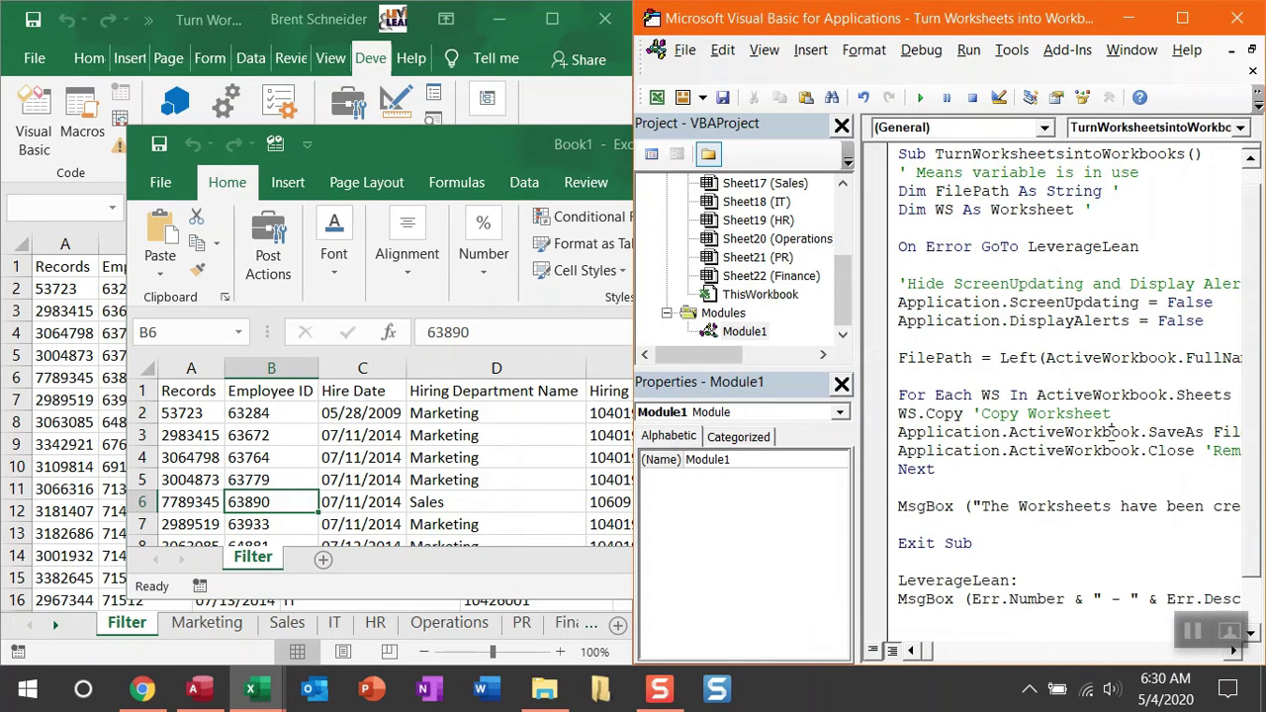
{"action": "key", "text": "F8"}
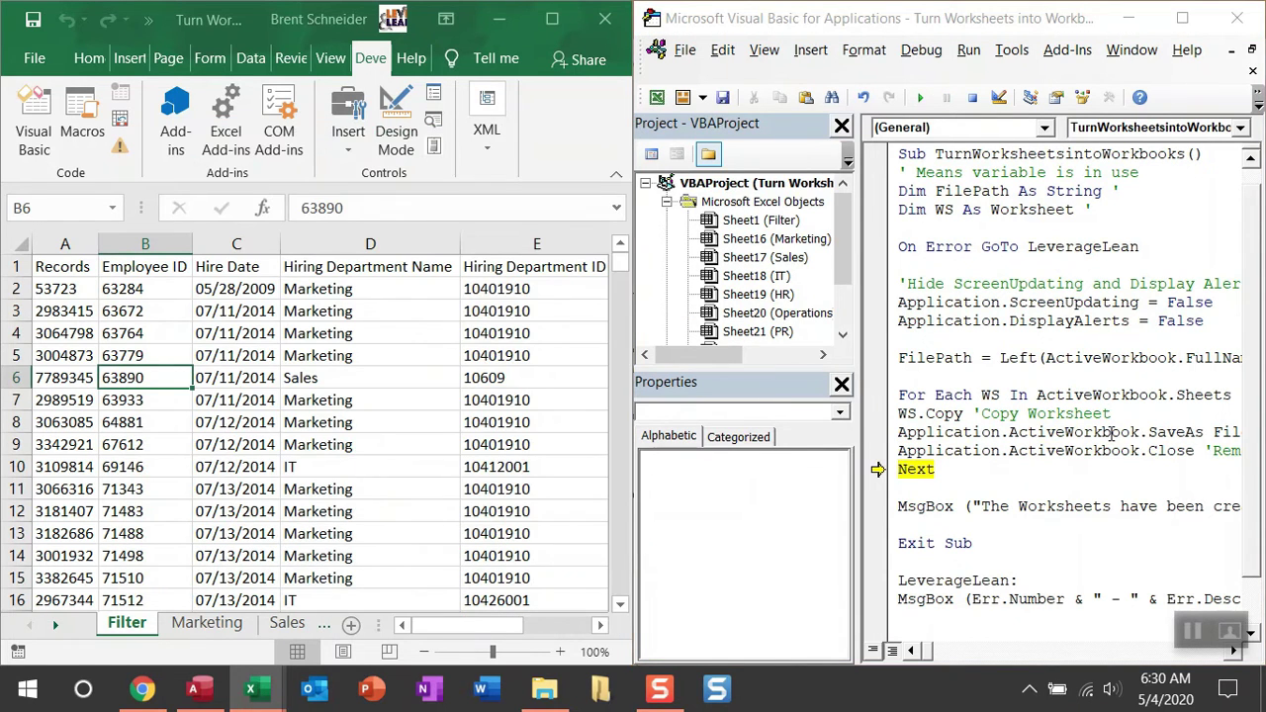
{"action": "key", "text": "F8"}
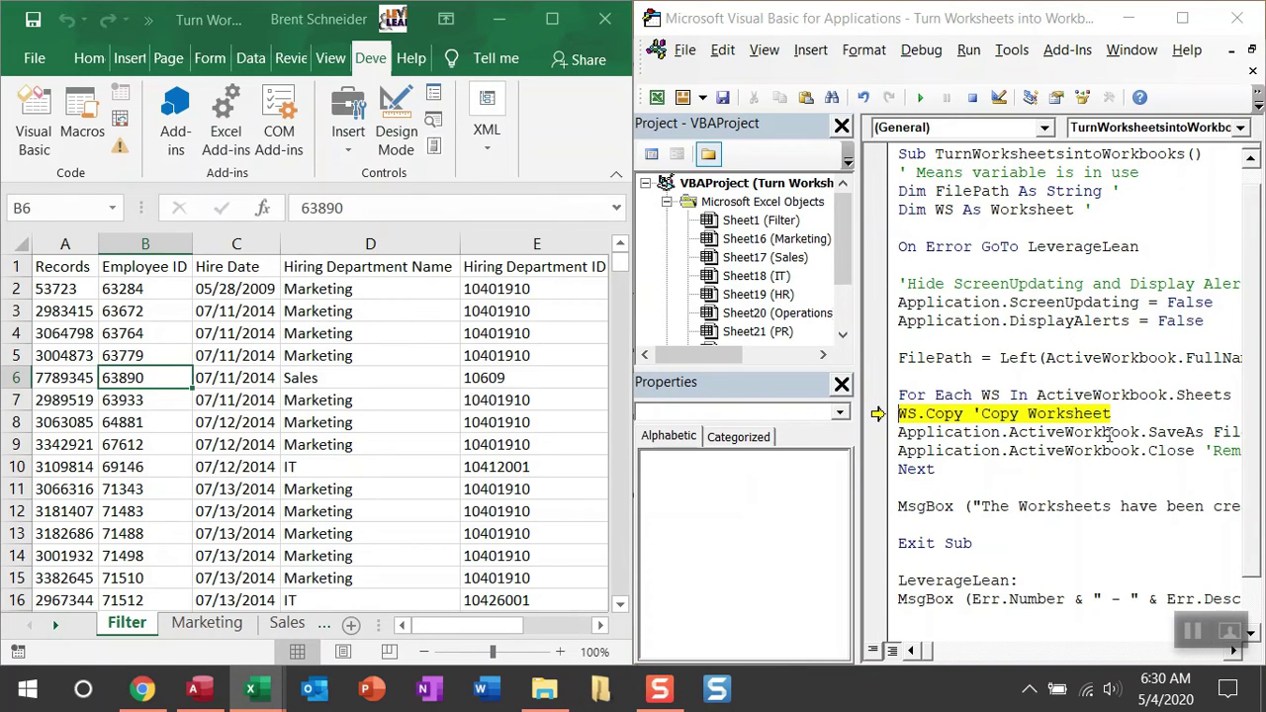
Check the Turn Worksheets into Workbooks folder in File Explorer for the saved Filter workbook, and return to the Visual Basic editor.
{"action": "left_click", "coordinate": [554, 692]}
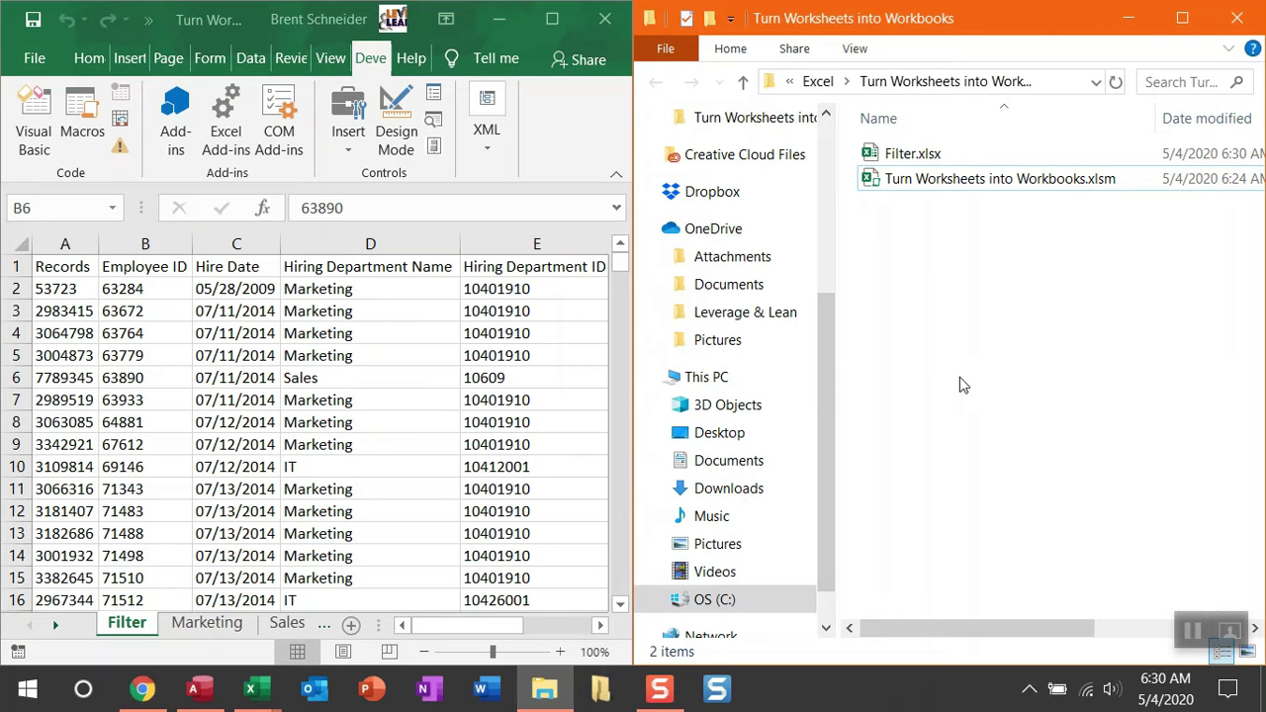
{"action": "left_click", "coordinate": [259, 684]}
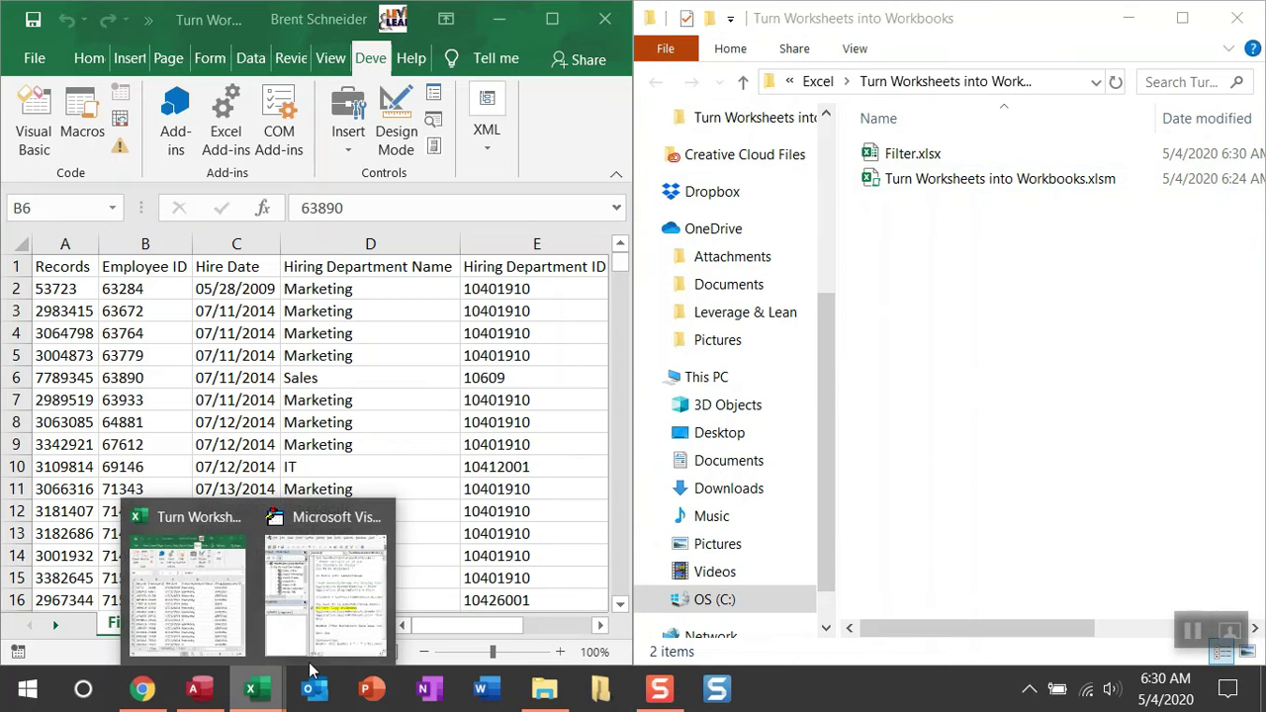
{"action": "left_click", "coordinate": [355, 623]}
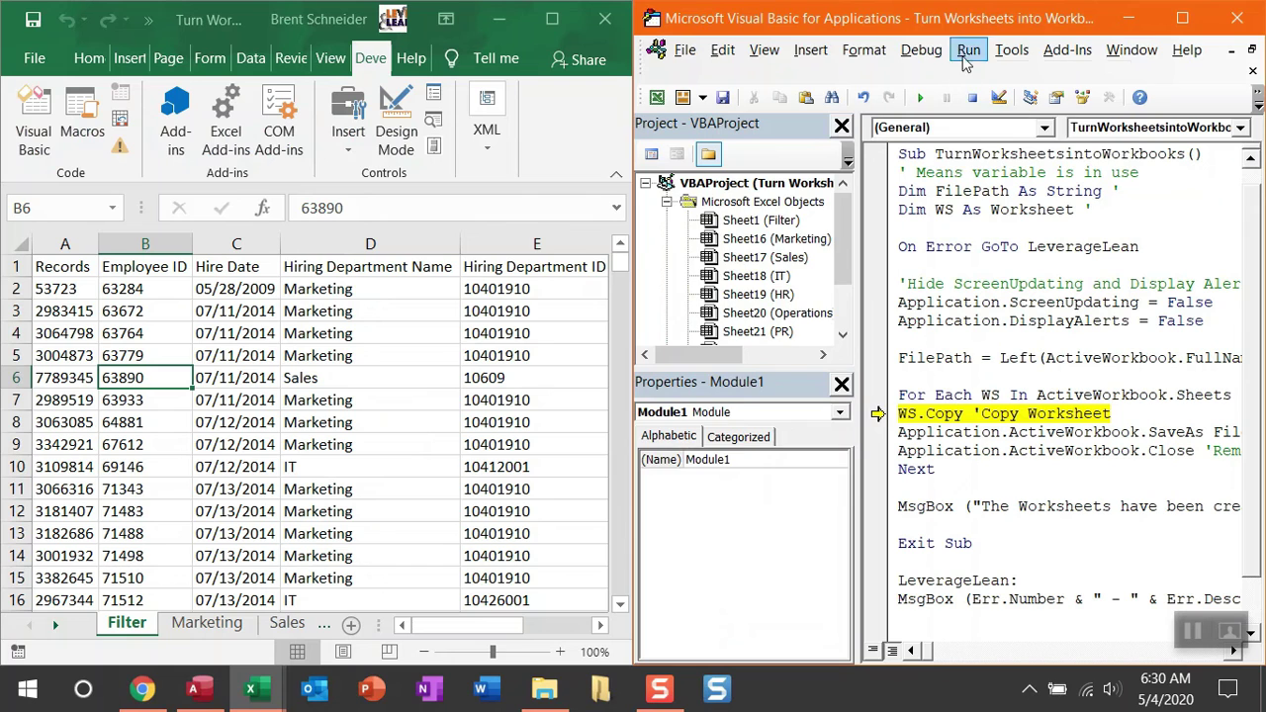
Run the rest of the TurnWorksheetsintoWorkbooks macro to save the remaining worksheets as workbooks, and dismiss the completion message.
{"action": "key", "text": "F5"}
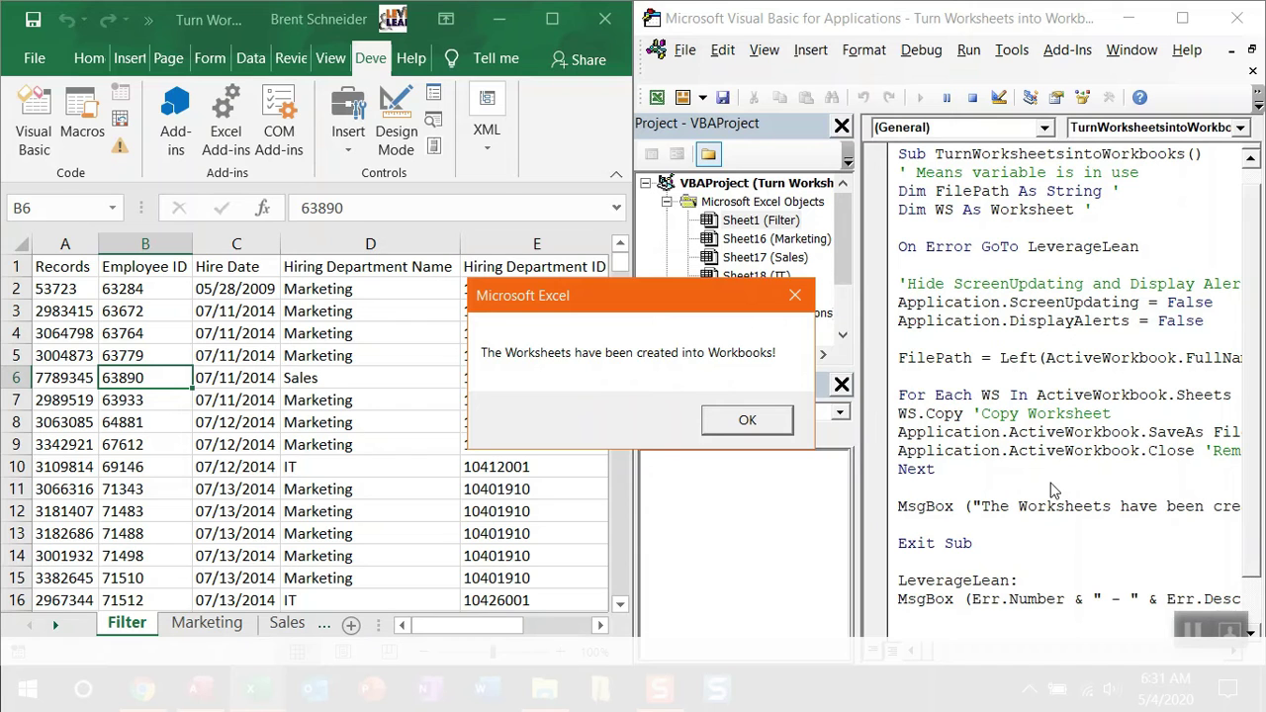
{"action": "left_click", "coordinate": [770, 432]}
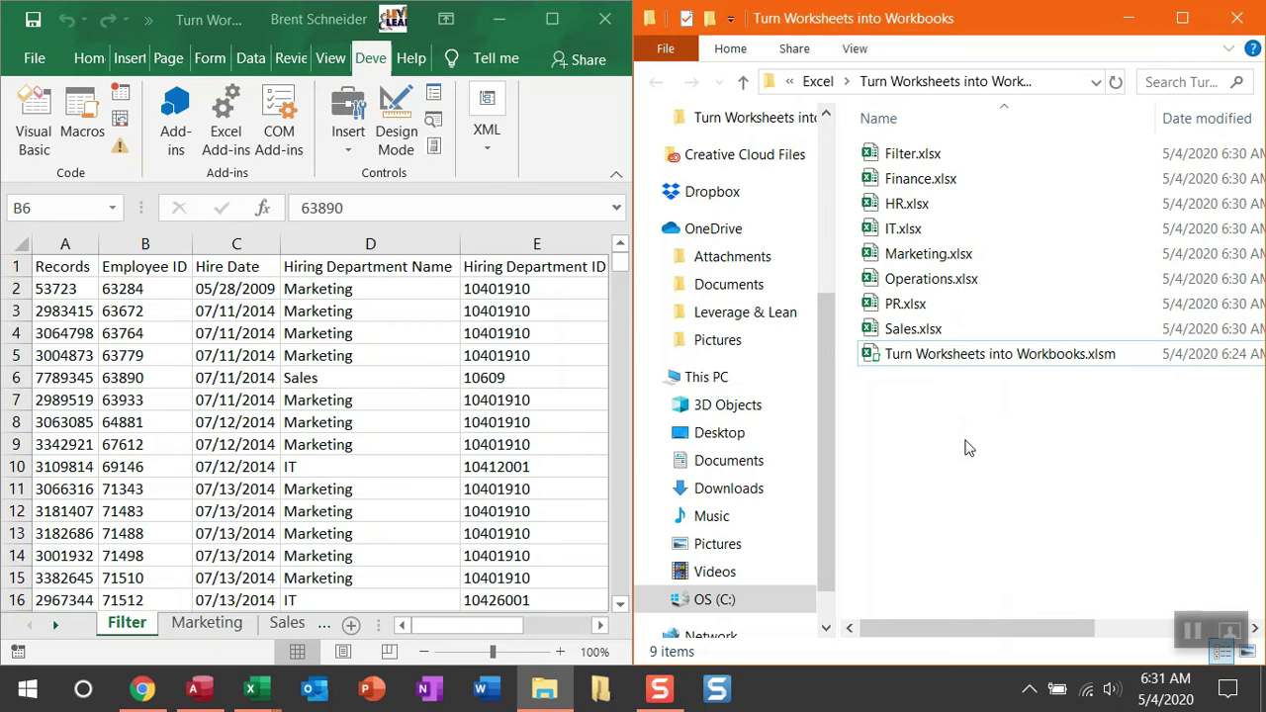
Maximize the Excel workbook and add a custom ribbon tab named Macros after Home in the ribbon customization options.
{"action": "left_click", "coordinate": [552, 17]}
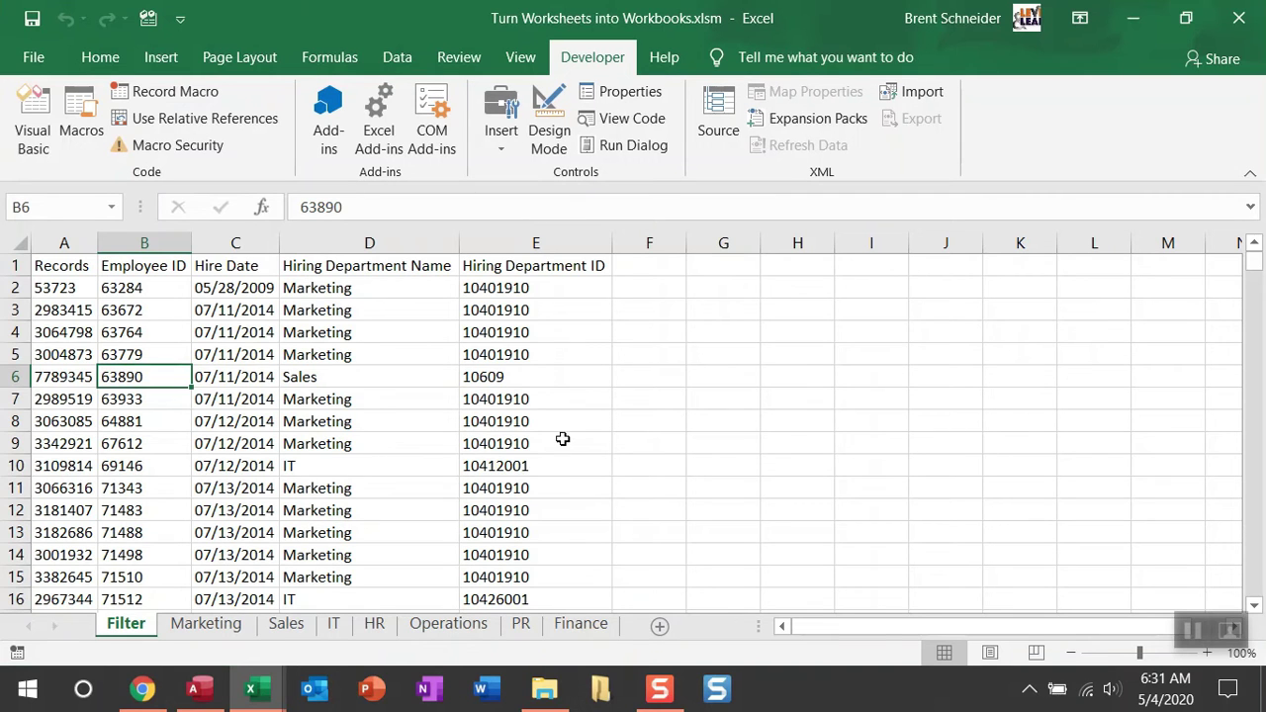
{"action": "left_click", "coordinate": [105, 67]}
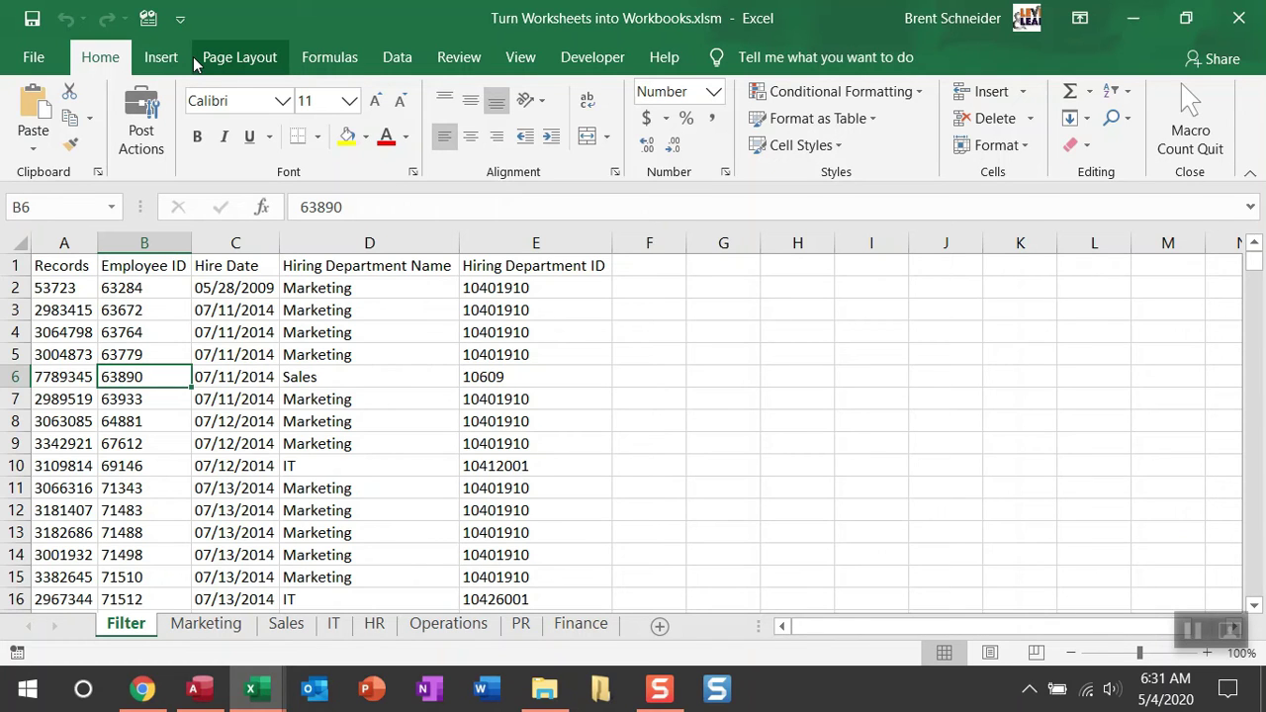
{"action": "left_click", "coordinate": [180, 19]}
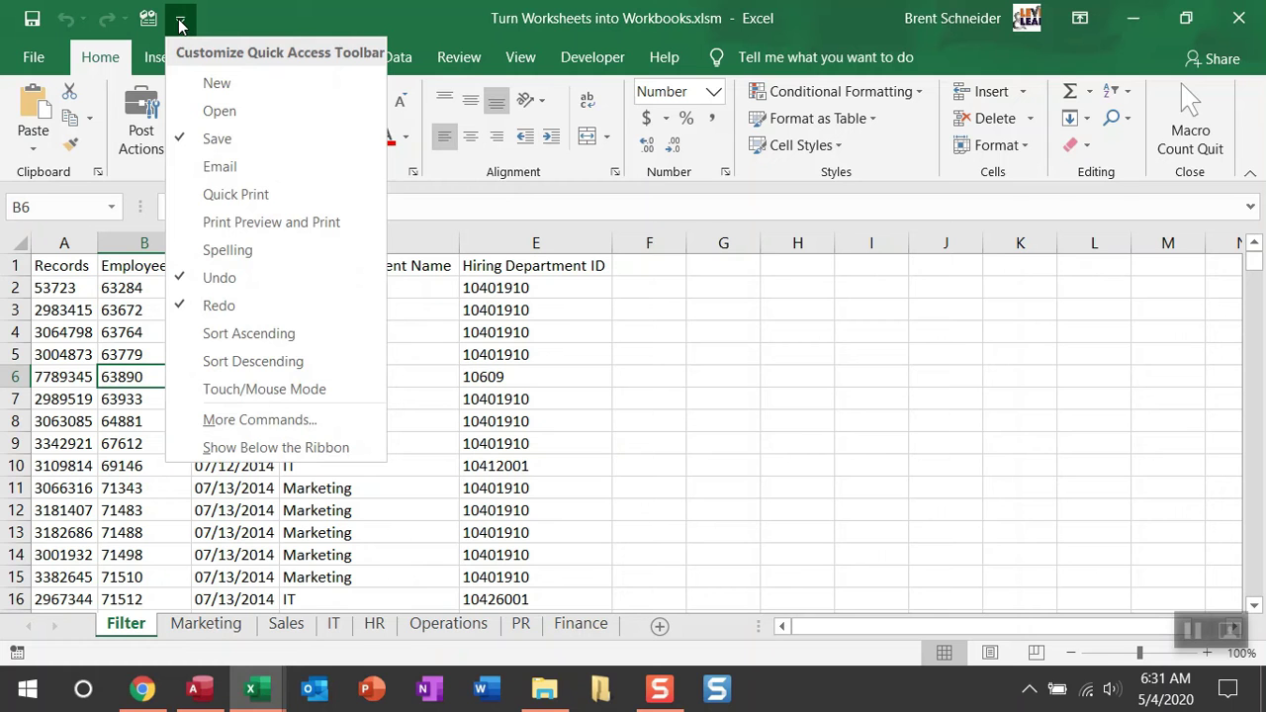
{"action": "left_click", "coordinate": [282, 419]}
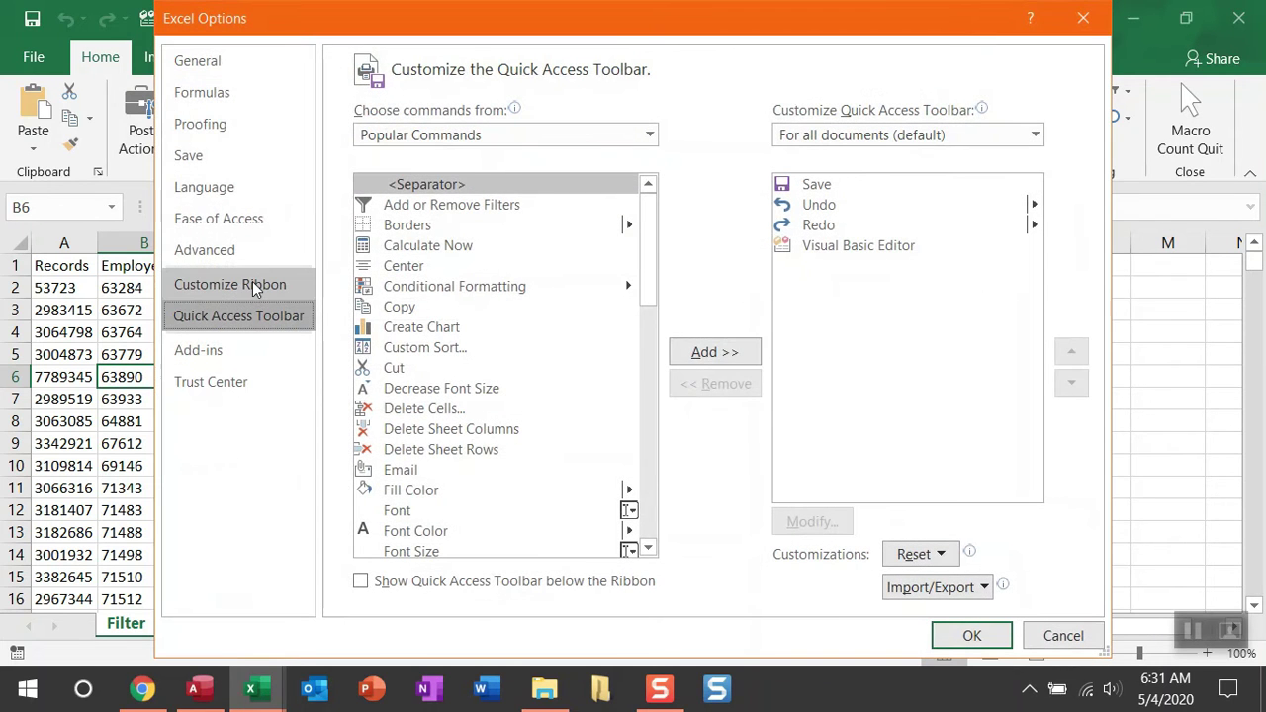
{"action": "left_click", "coordinate": [253, 283]}
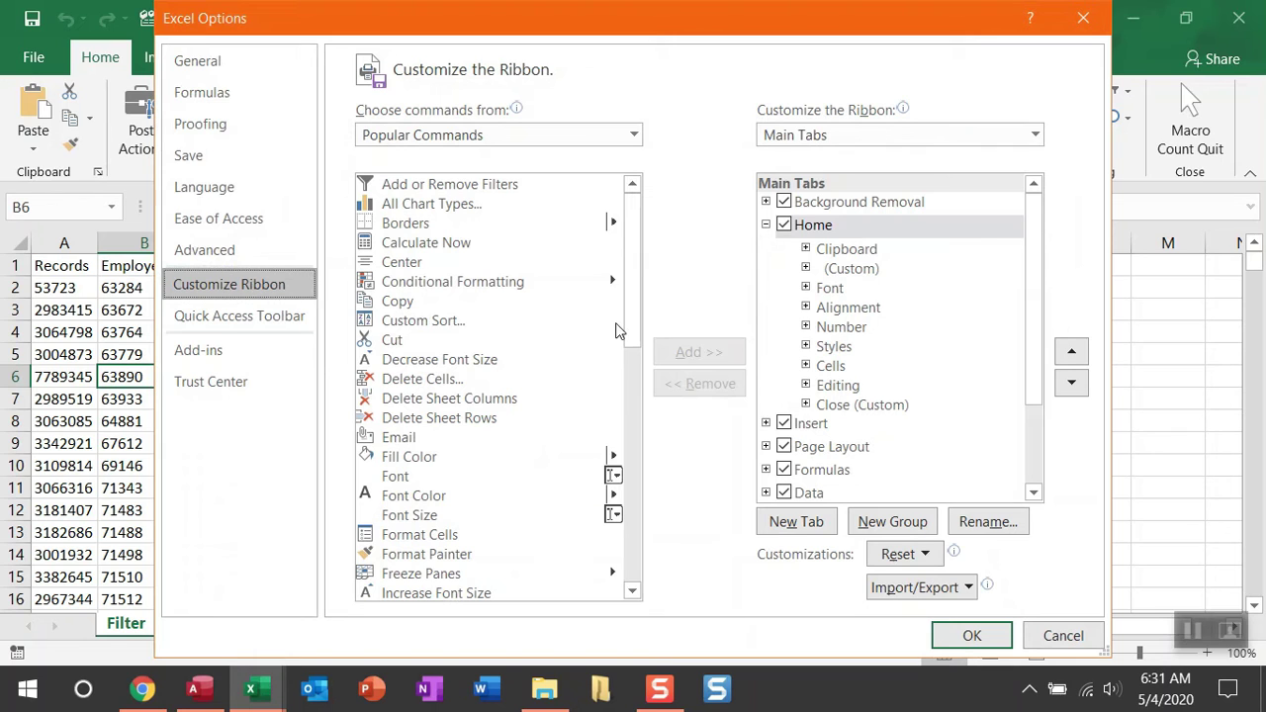
{"action": "left_click", "coordinate": [801, 522]}
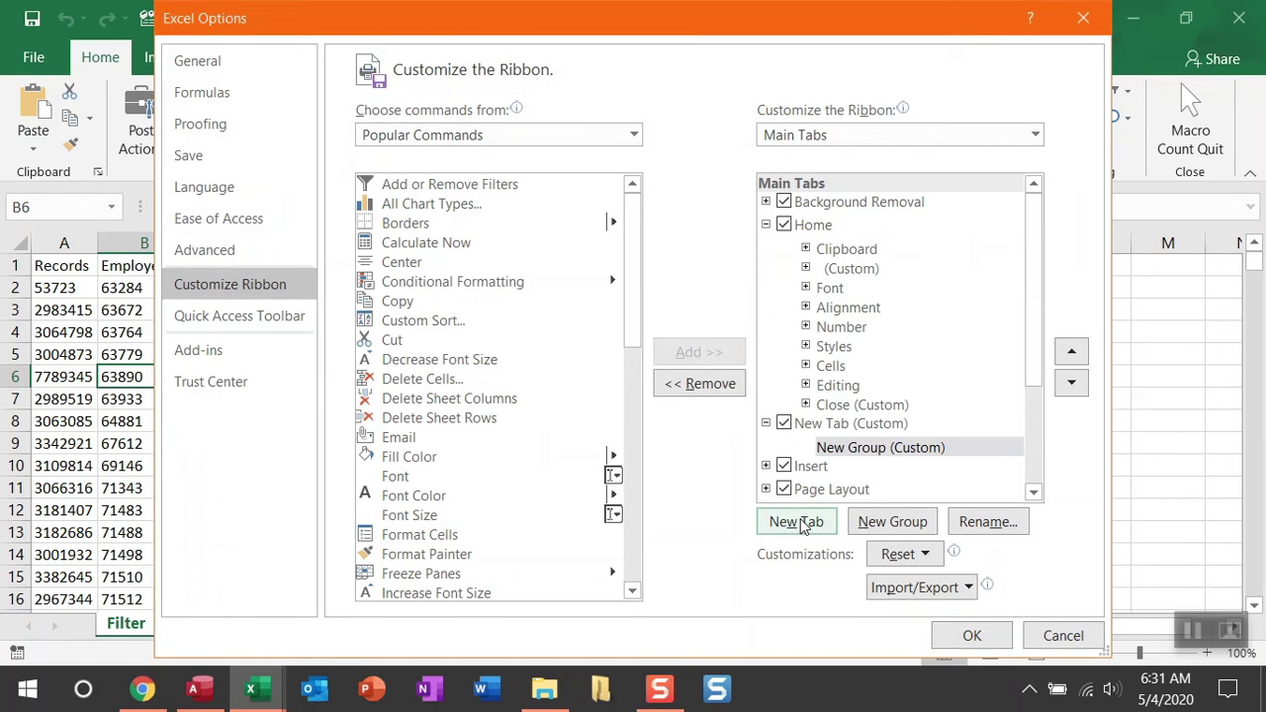
{"action": "left_click", "coordinate": [834, 425]}
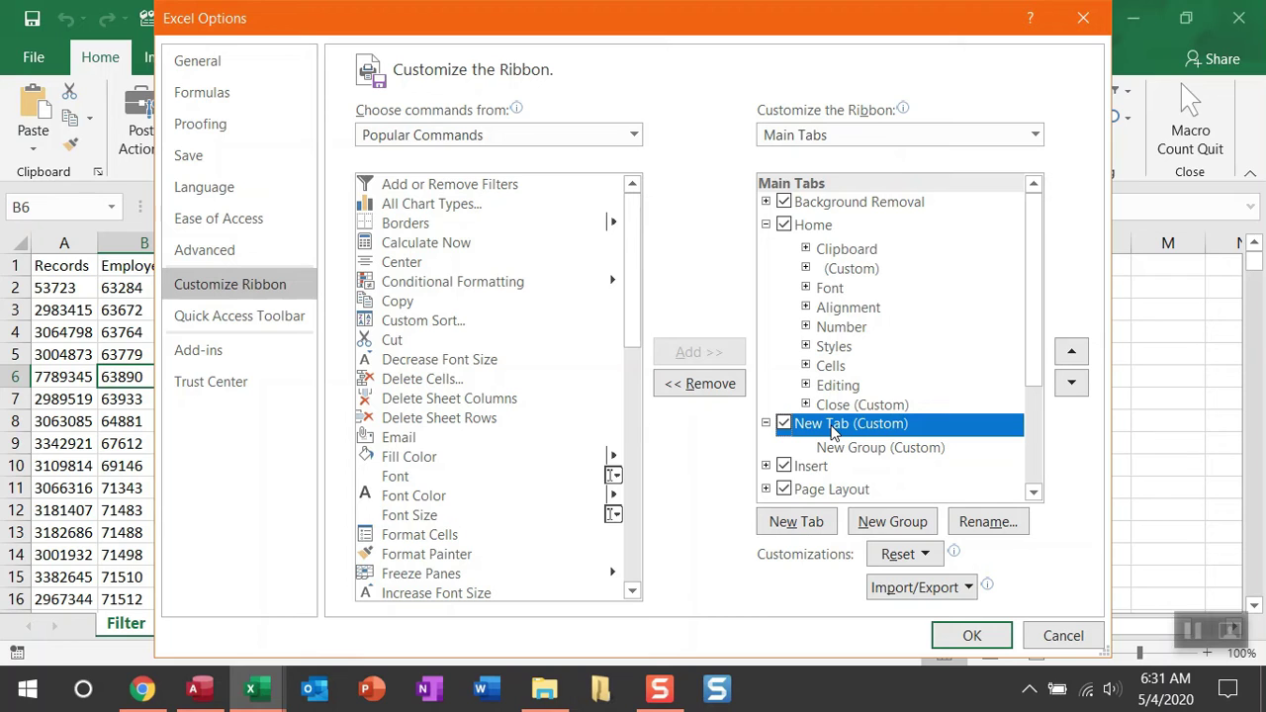
{"action": "left_click", "coordinate": [975, 527]}
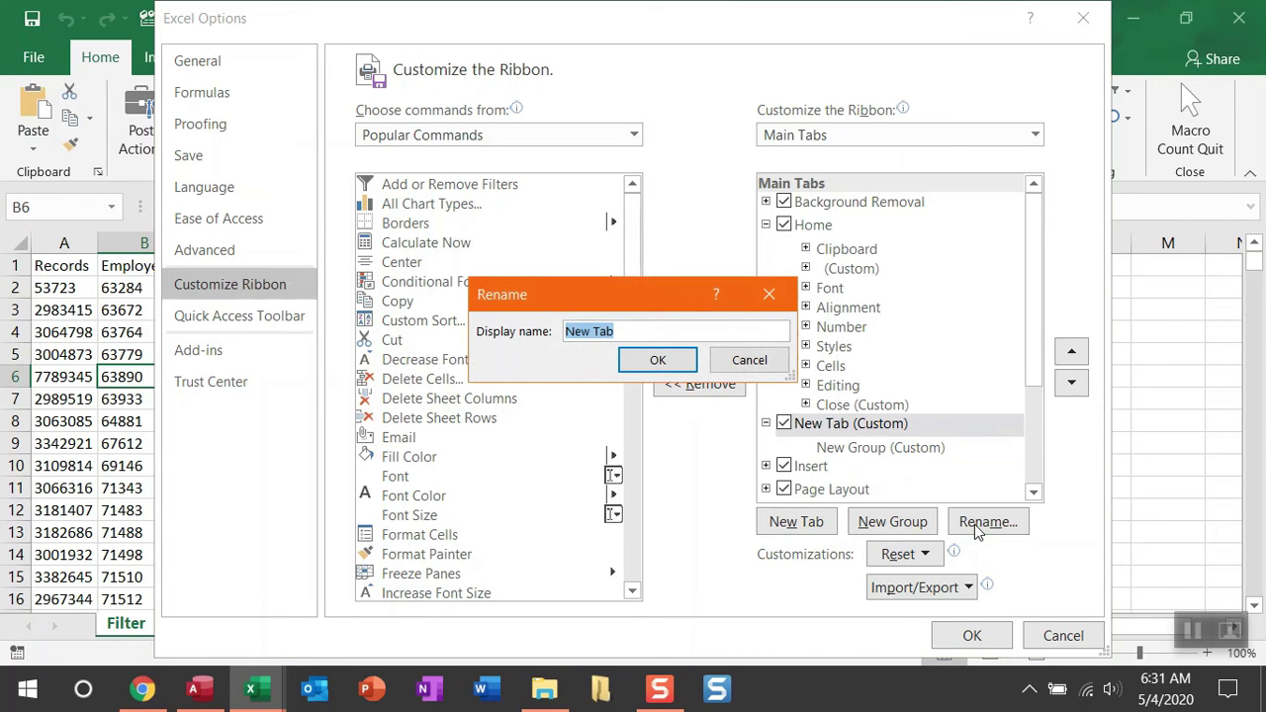
{"action": "type", "text": "Macros"}
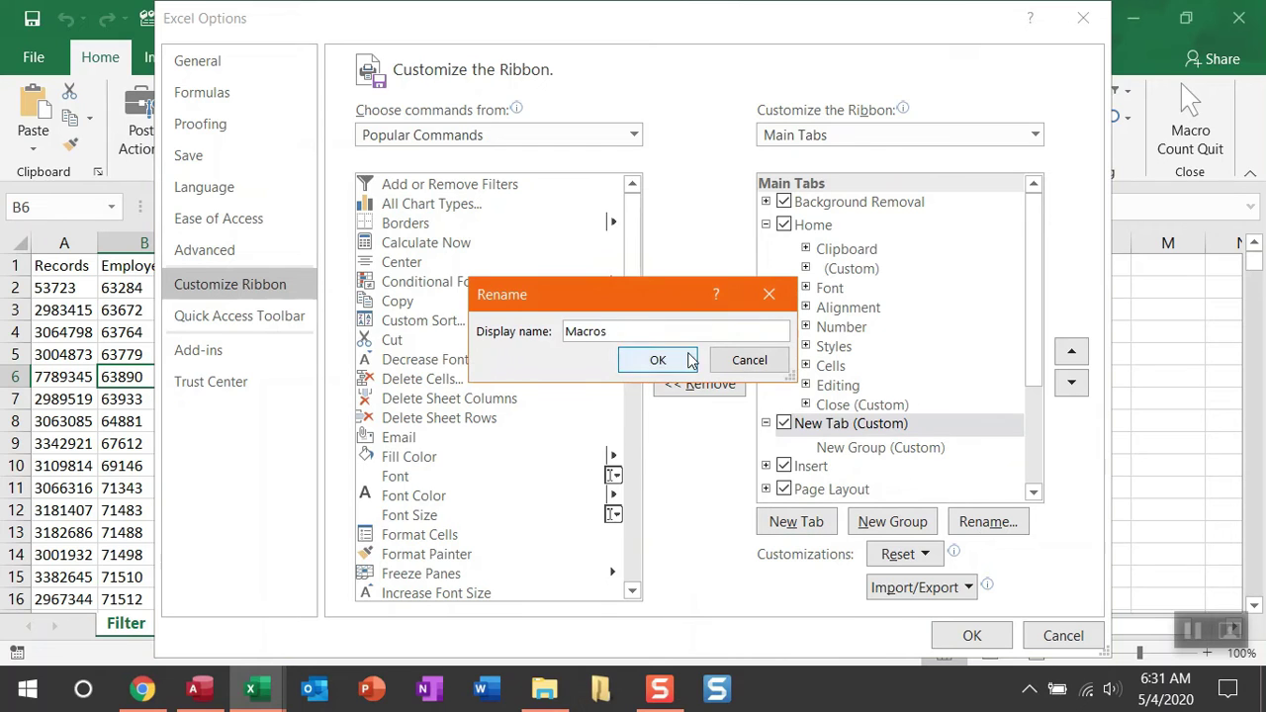
{"action": "left_click", "coordinate": [658, 360]}
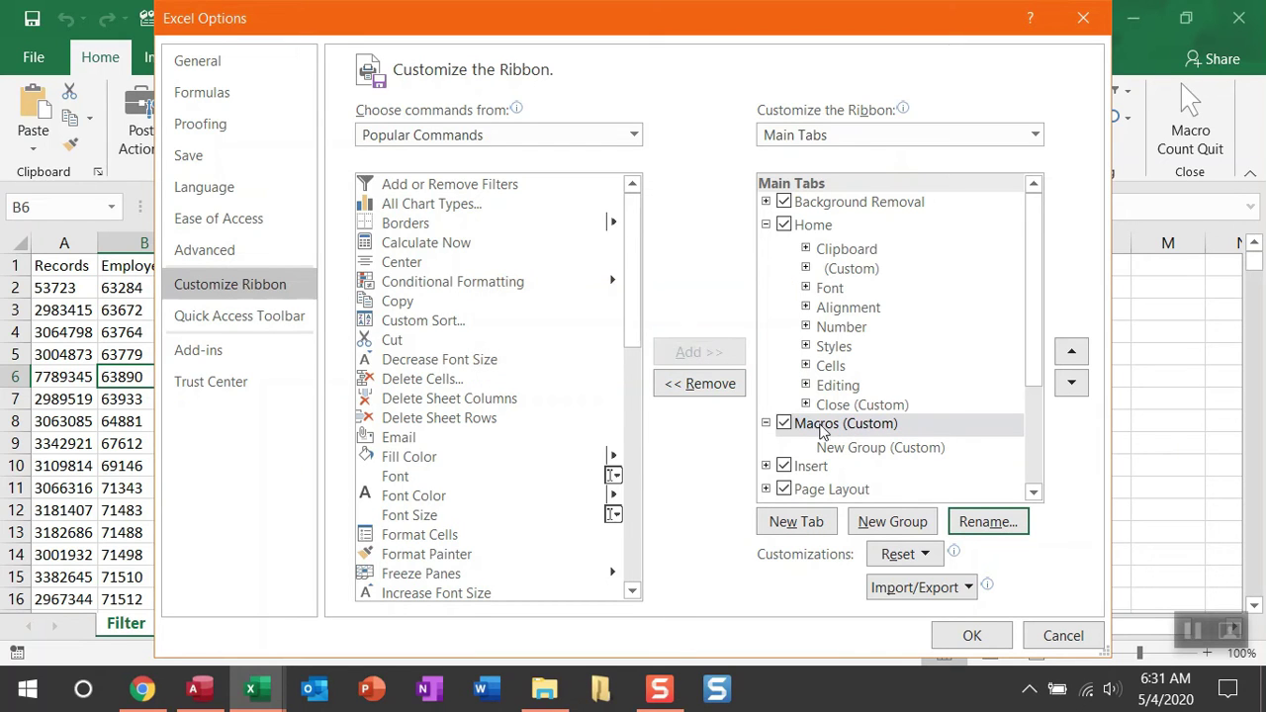
Clear the display name of the new group inside the custom Macros ribbon tab so it is blank.
{"action": "left_click", "coordinate": [890, 451]}
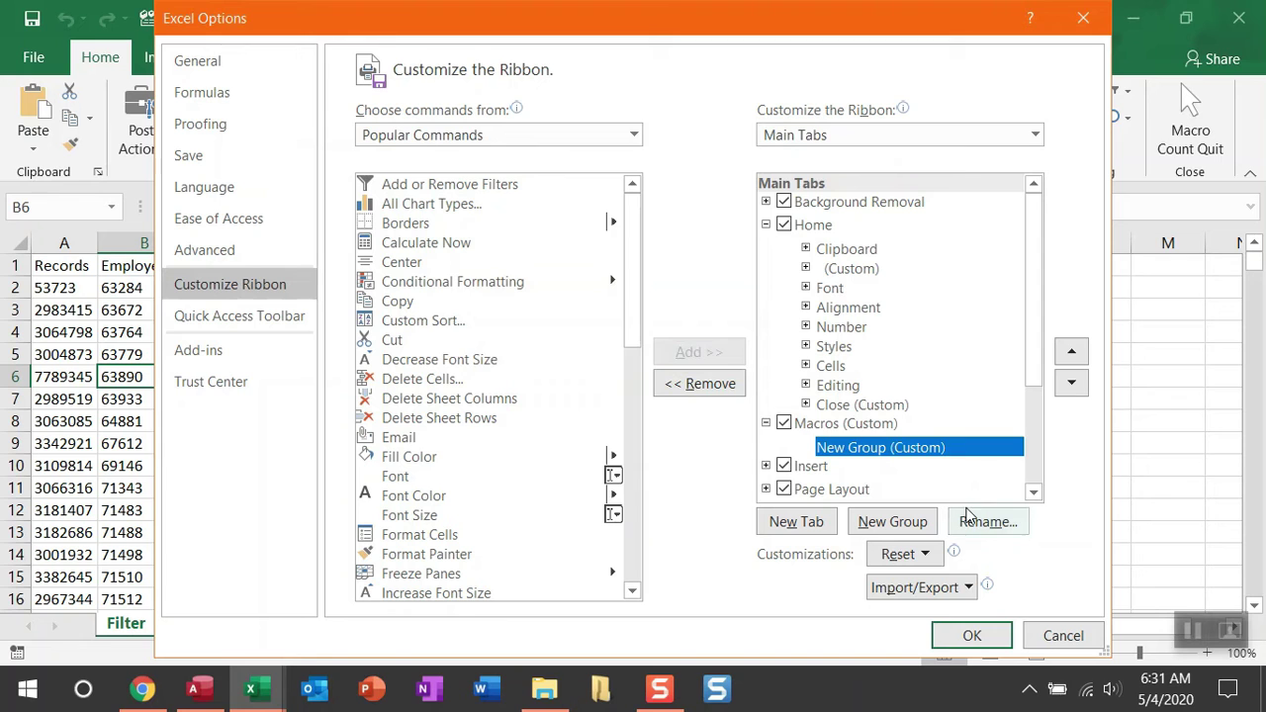
{"action": "left_click", "coordinate": [981, 521]}
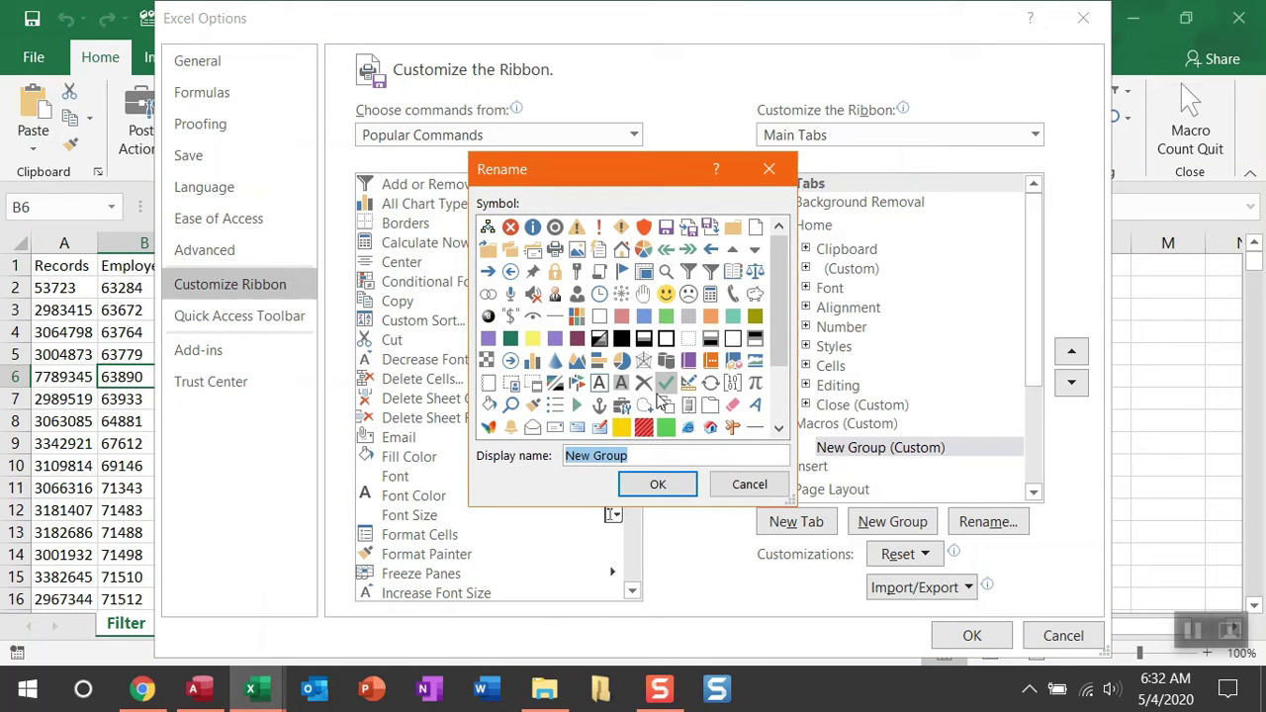
{"action": "key", "text": "BackSpace"}
{"action": "left_click", "coordinate": [657, 483]}
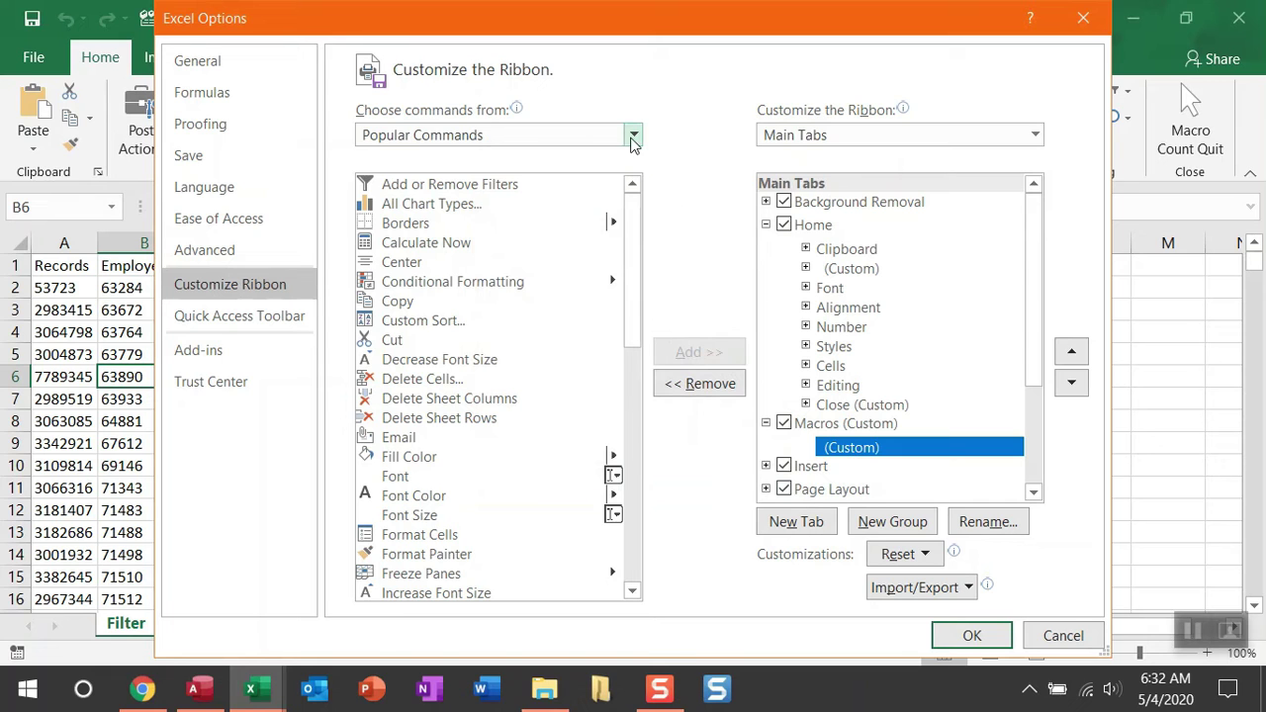
List the available macros and add TurnWorksheetsintoWorkbooks to the unnamed group of the custom Macros ribbon tab.
{"action": "left_click", "coordinate": [633, 138]}
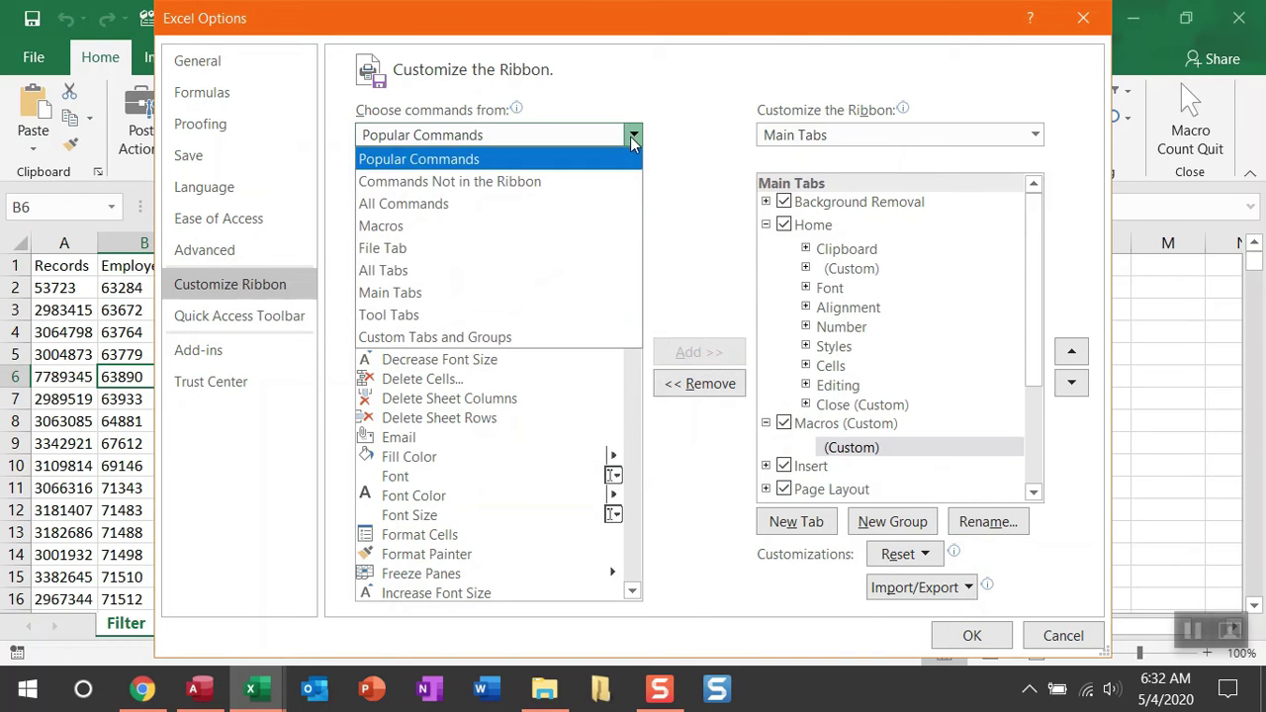
{"action": "left_click", "coordinate": [614, 227]}
{"action": "left_click", "coordinate": [571, 187]}
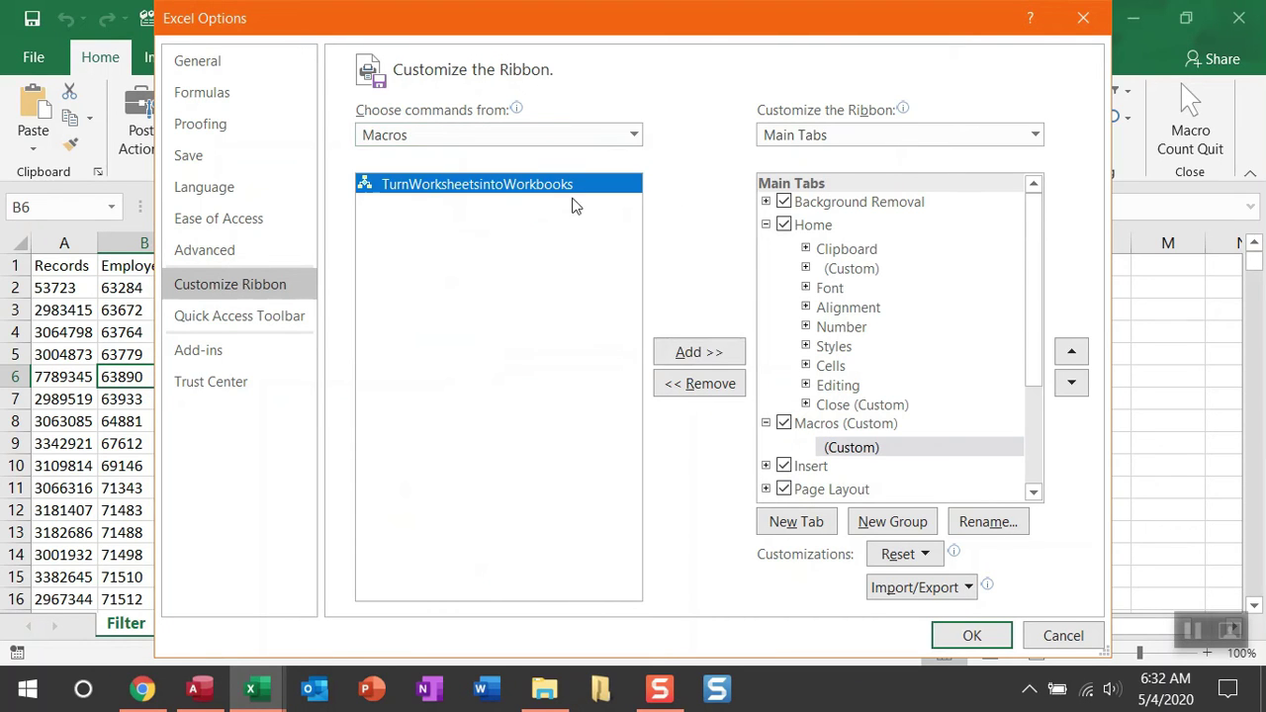
{"action": "left_click", "coordinate": [706, 356]}
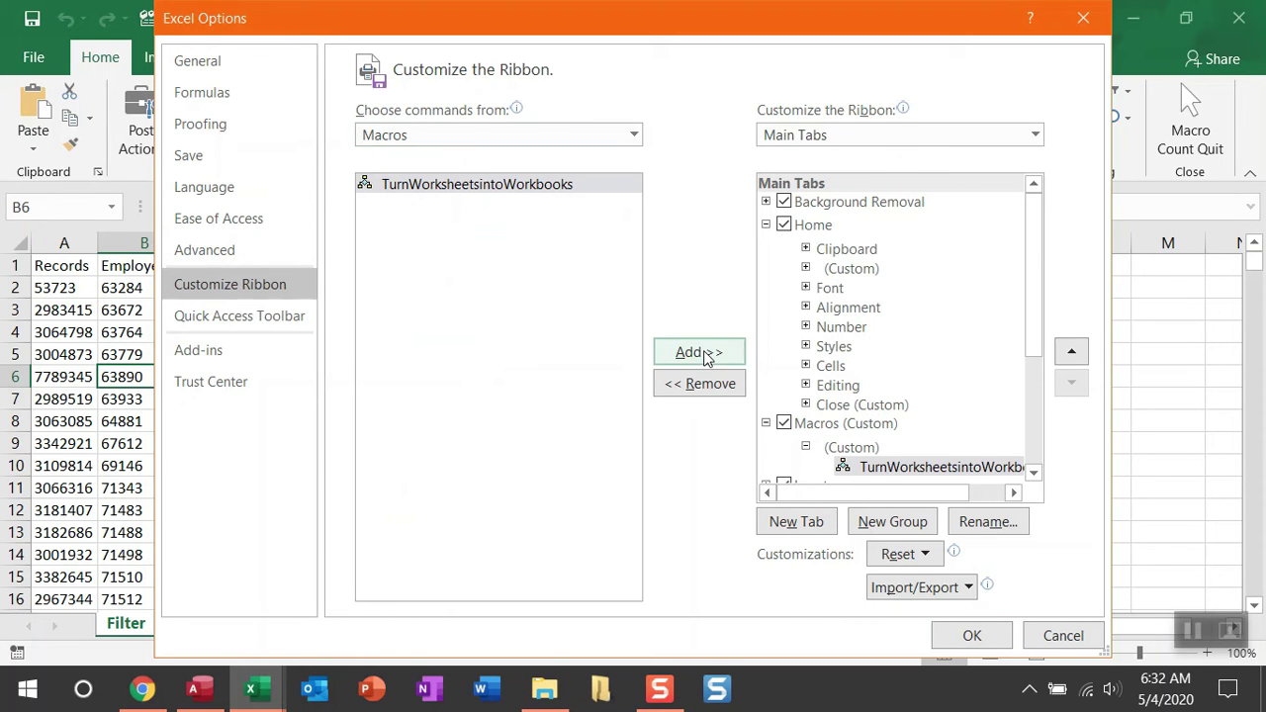
Rename the added macro command to "Turn Worksheets into Workbooks", give it the folder-with-arrow symbol, apply the ribbon changes and display the Macros ribbon tab.
{"action": "left_click", "coordinate": [987, 522]}
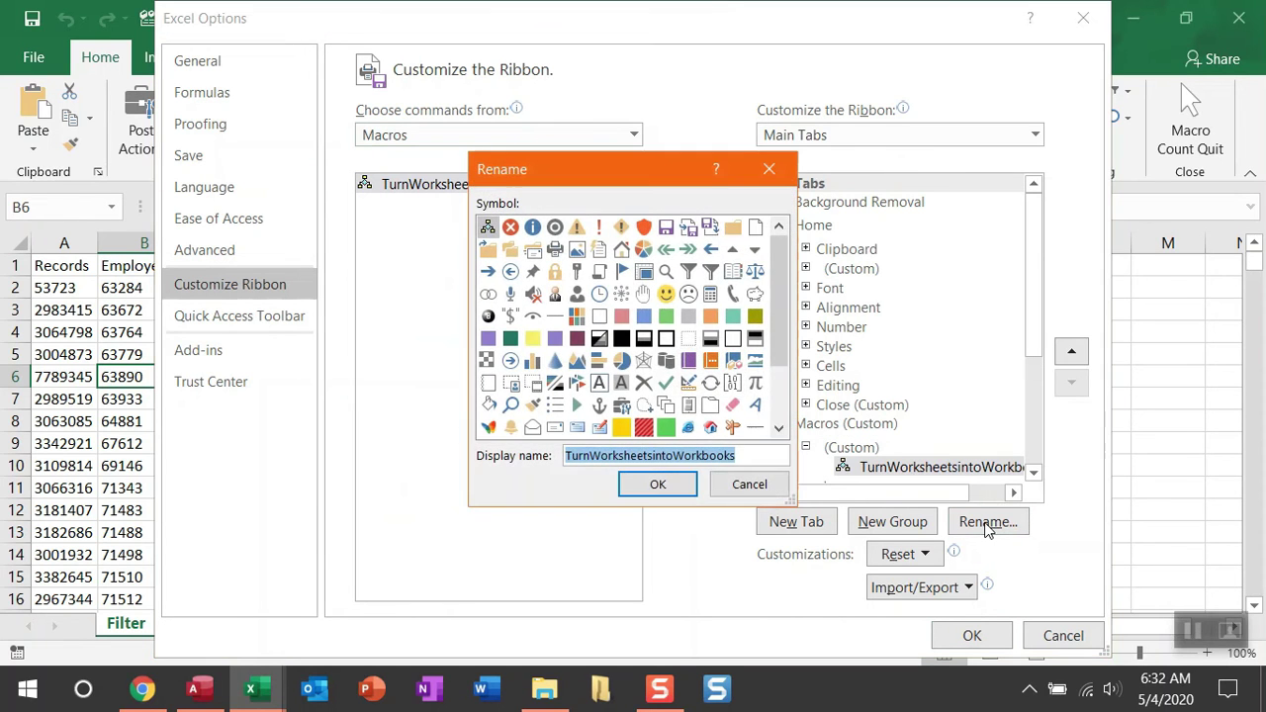
{"action": "left_click", "coordinate": [593, 457]}
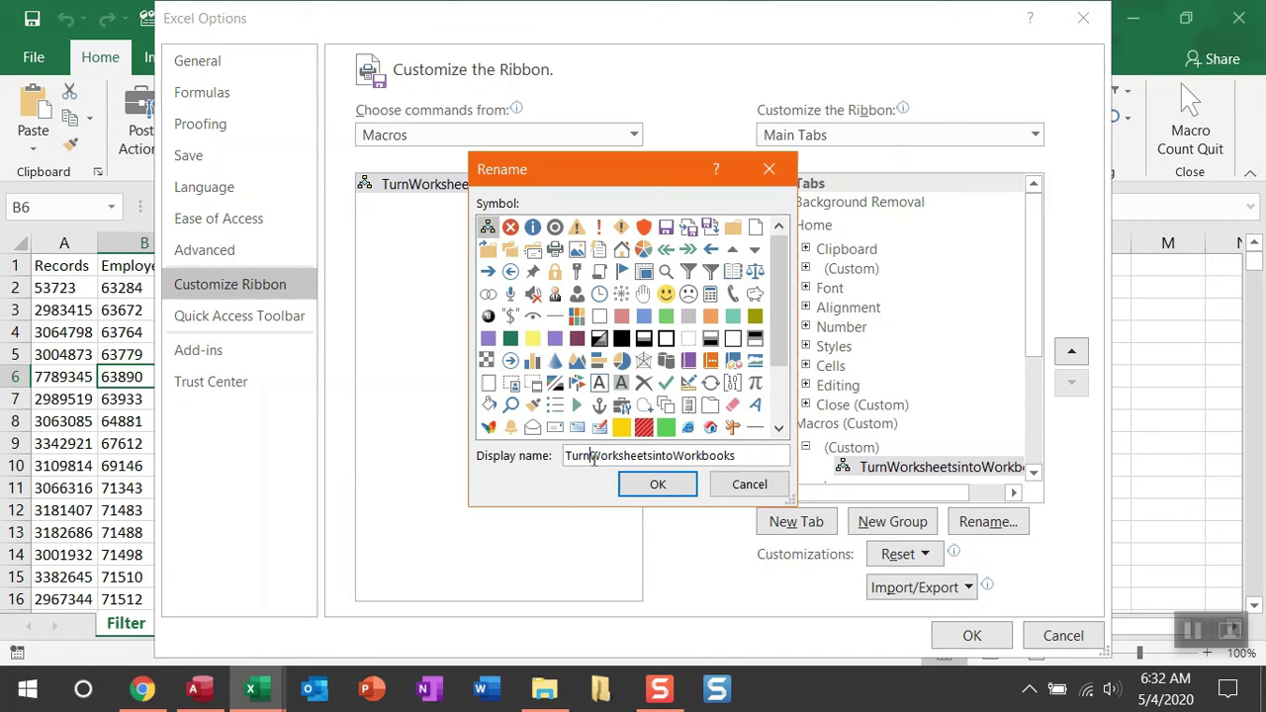
{"action": "left_click", "coordinate": [659, 457]}
{"action": "left_click", "coordinate": [681, 457]}
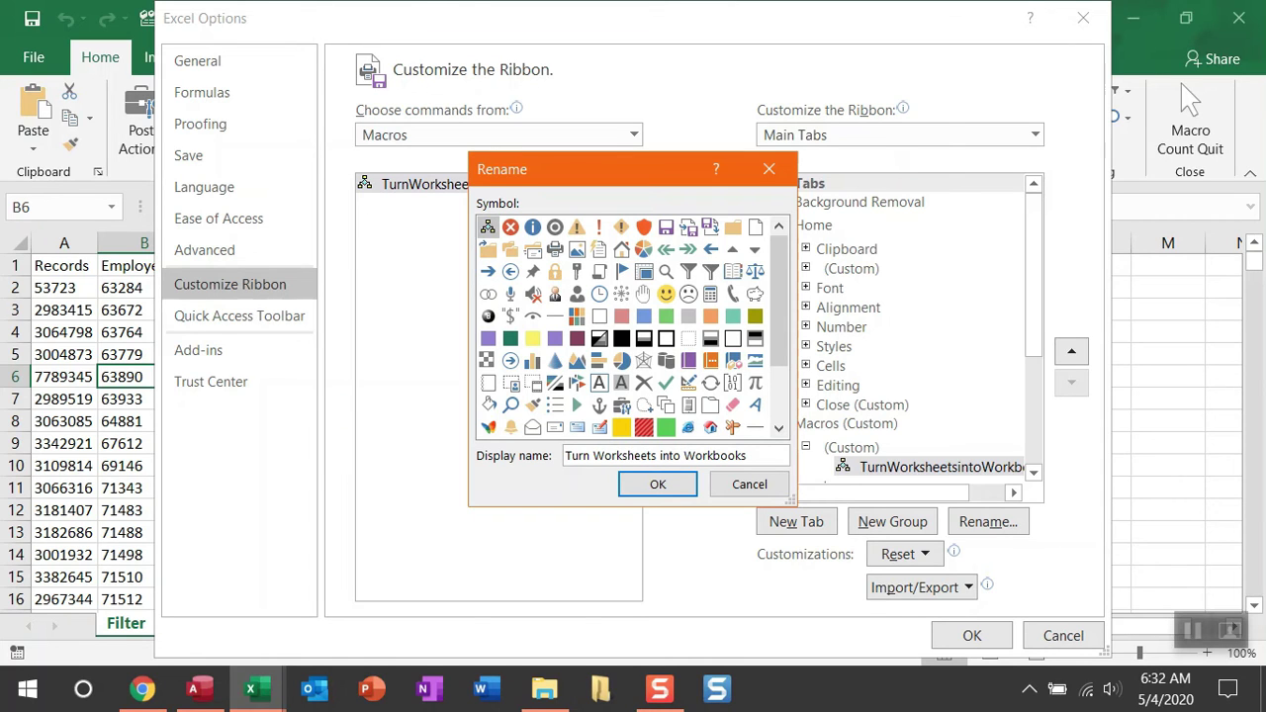
{"action": "left_click", "coordinate": [487, 249]}
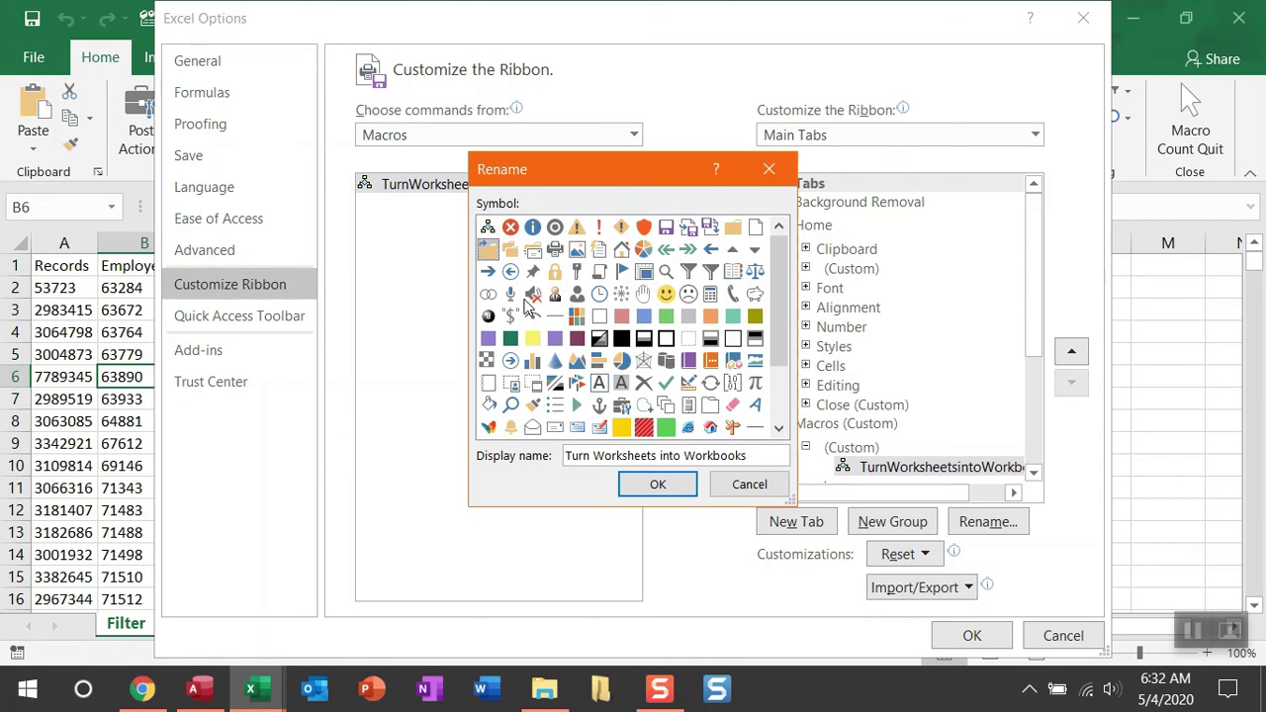
{"action": "left_click", "coordinate": [677, 489]}
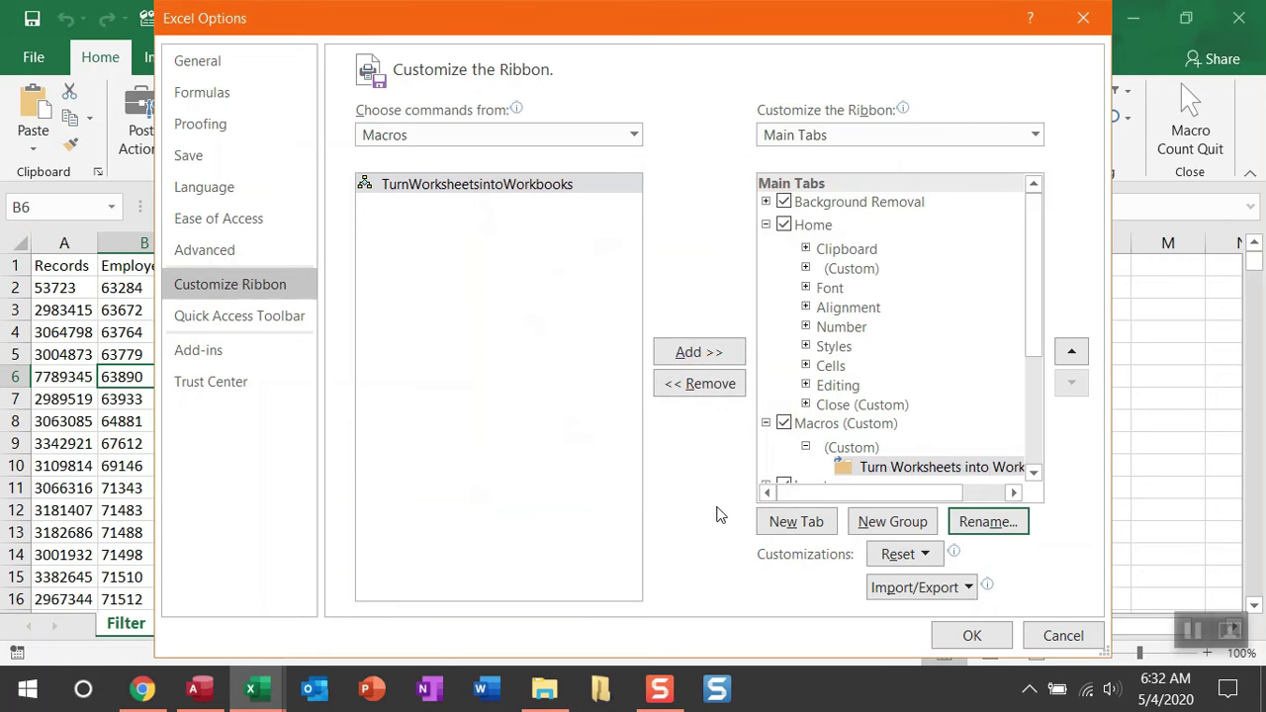
{"action": "left_click", "coordinate": [960, 635]}
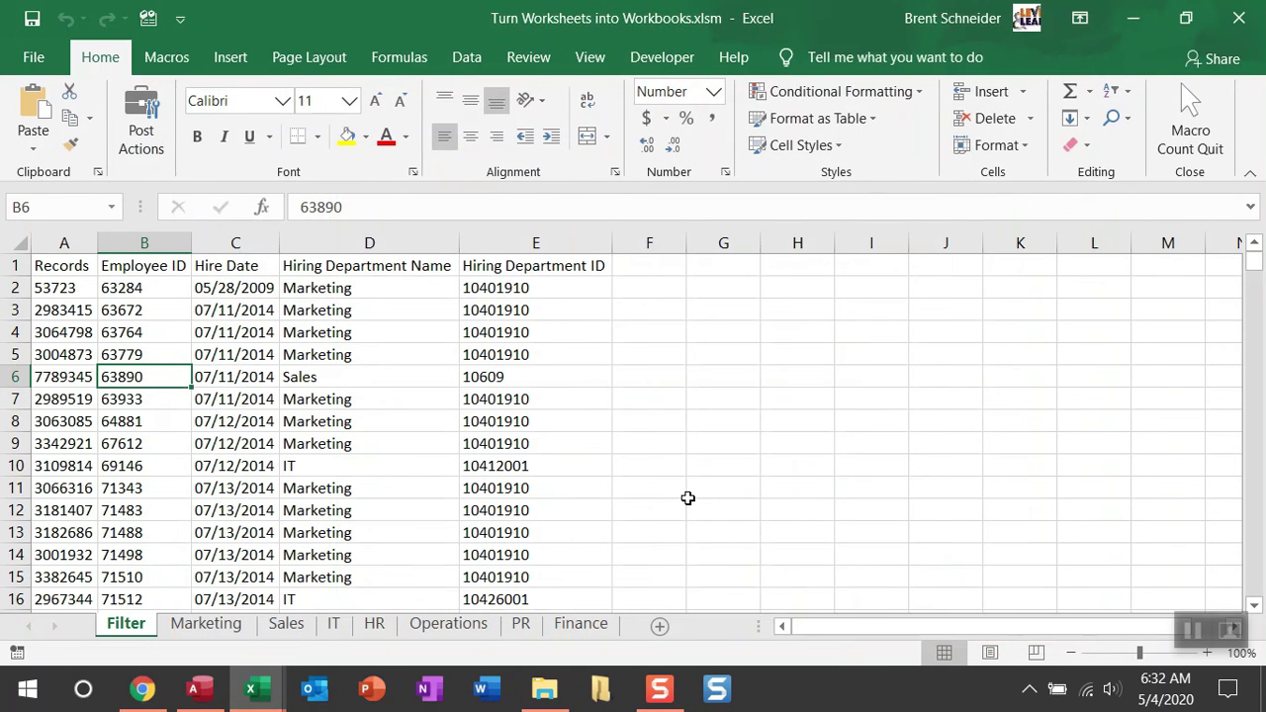
{"action": "left_click", "coordinate": [180, 69]}
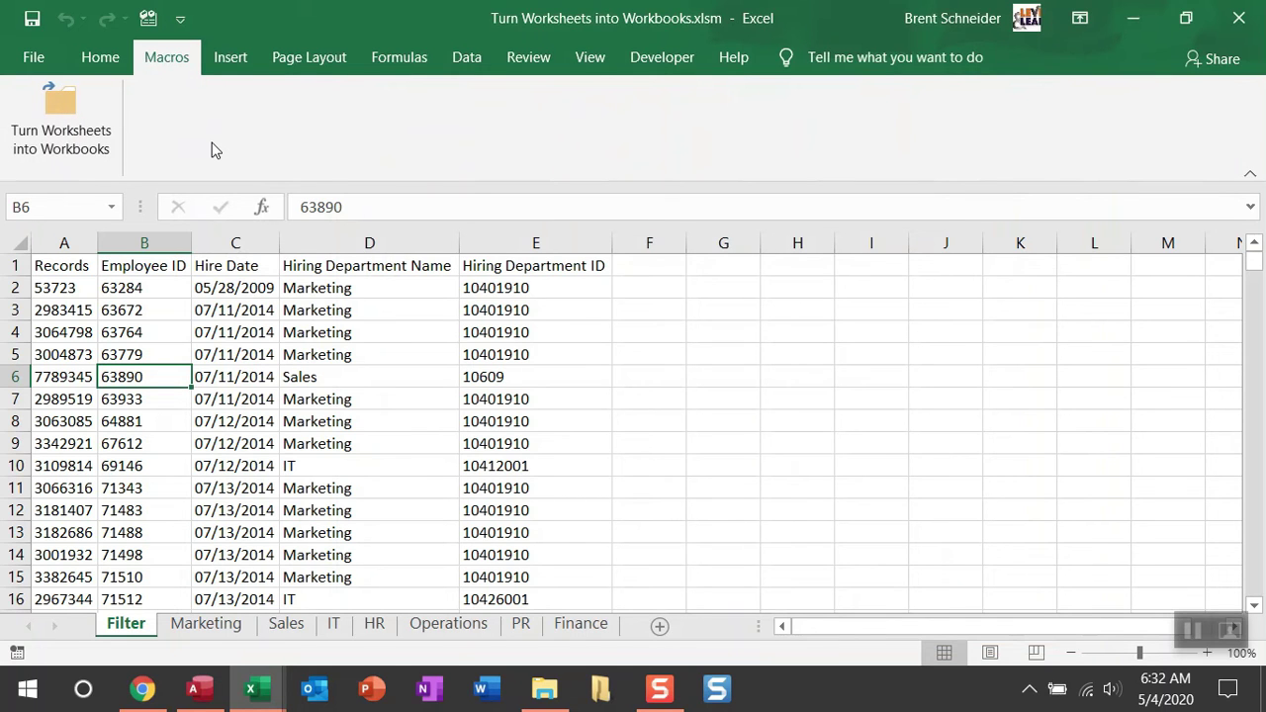
Switch to Chrome and review the macro code and the Customization notes on the Turn Worksheets into Workbooks page.
{"action": "left_click", "coordinate": [156, 674]}
{"action": "scroll", "coordinate": [781, 465], "scroll_direction": "down", "scroll_amount": 2}
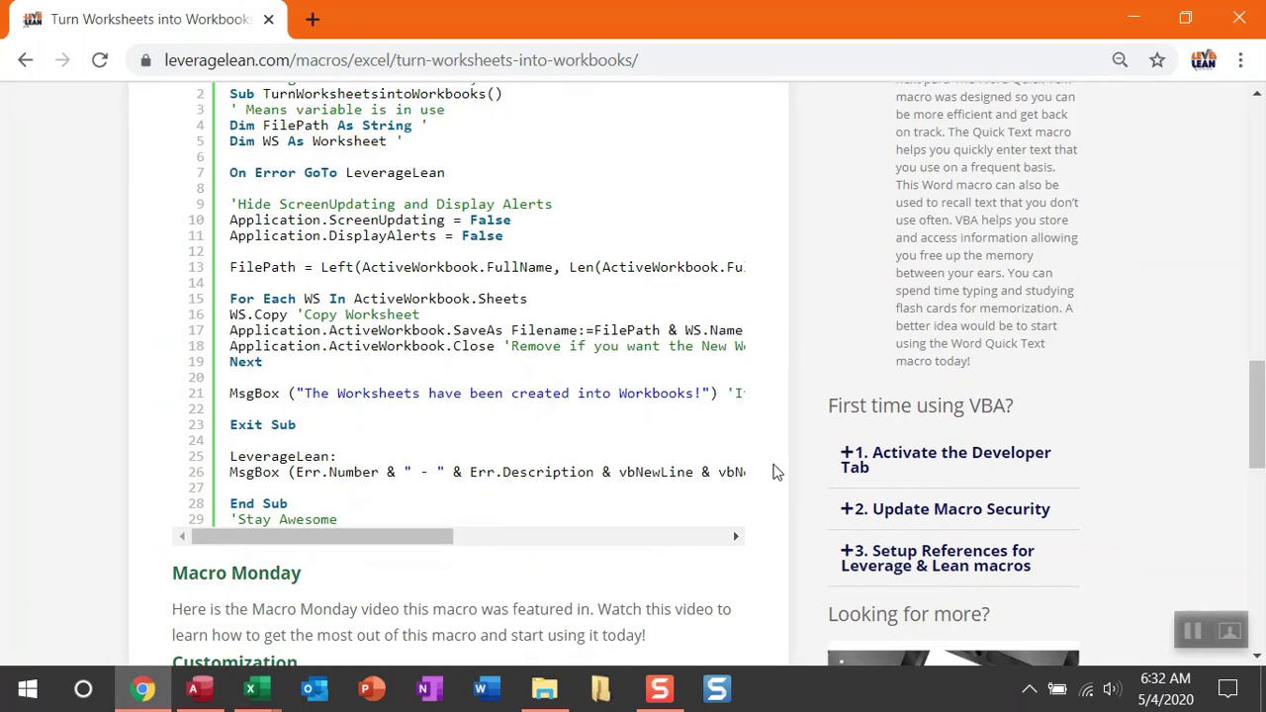
{"action": "scroll", "coordinate": [791, 514], "scroll_direction": "down", "scroll_amount": 2}
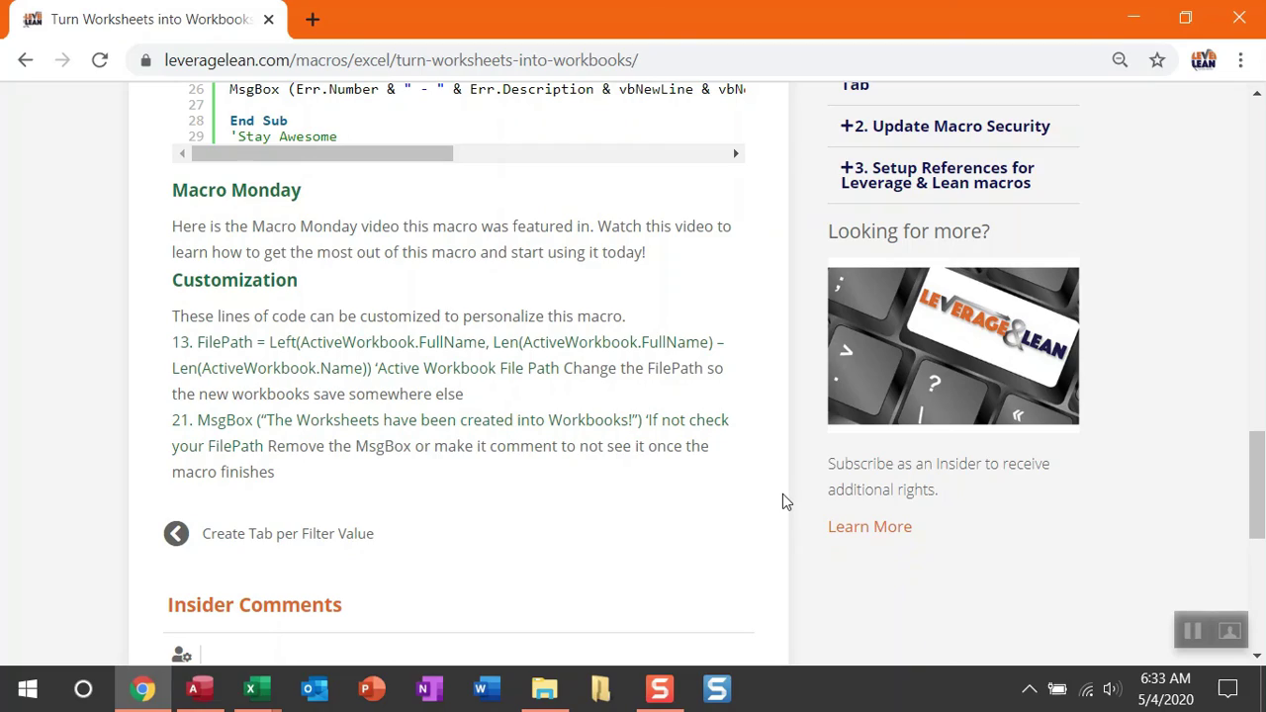
{"action": "scroll", "coordinate": [782, 501], "scroll_direction": "up", "scroll_amount": 10}
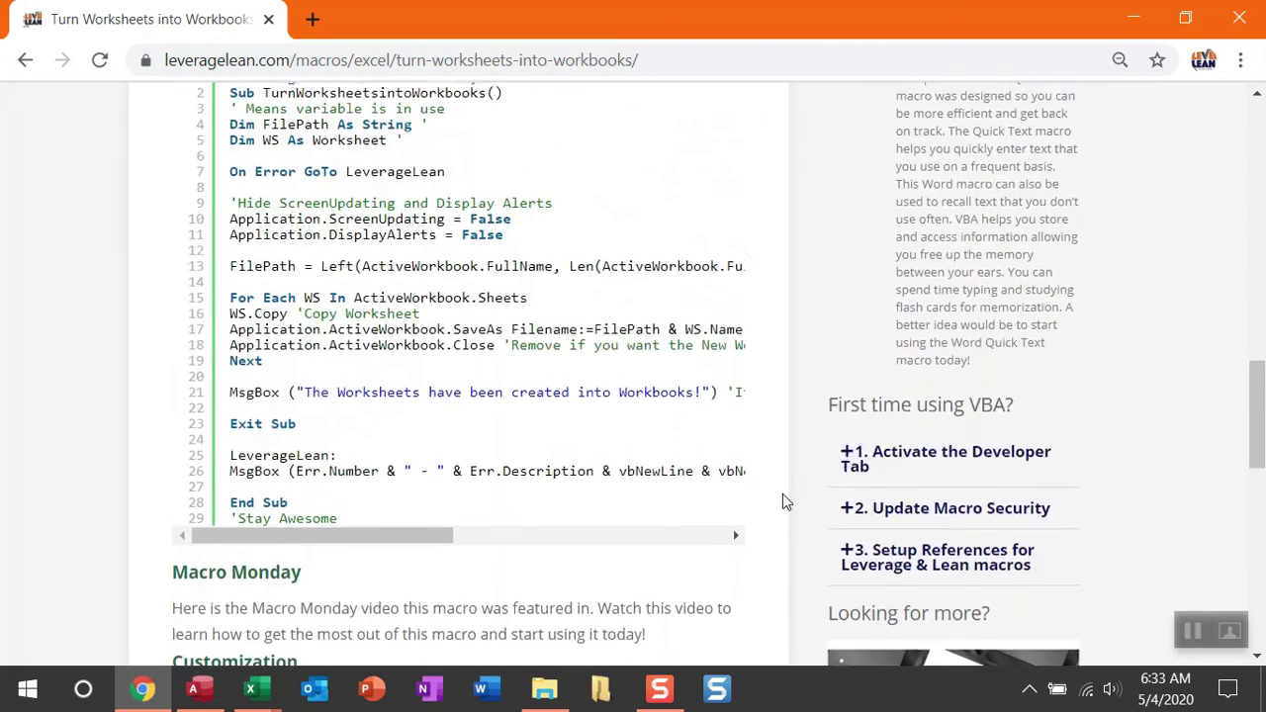
{"action": "scroll", "coordinate": [783, 501], "scroll_direction": "up", "scroll_amount": 8}
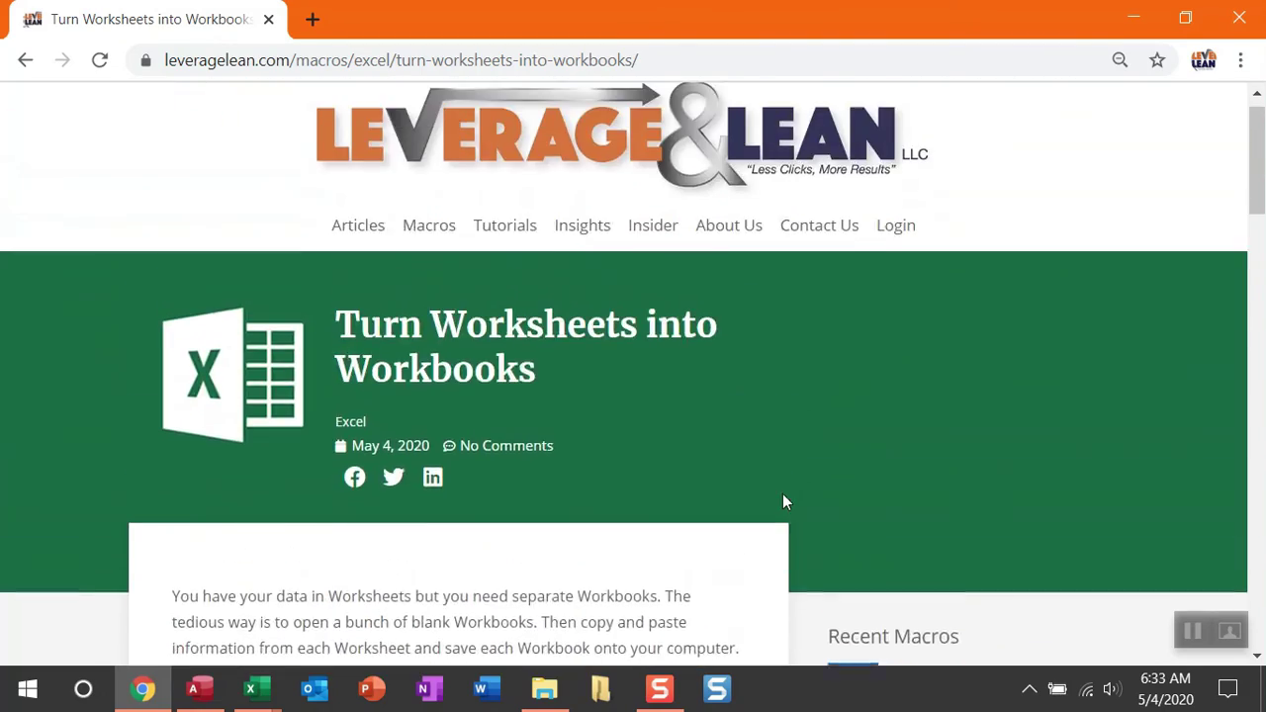